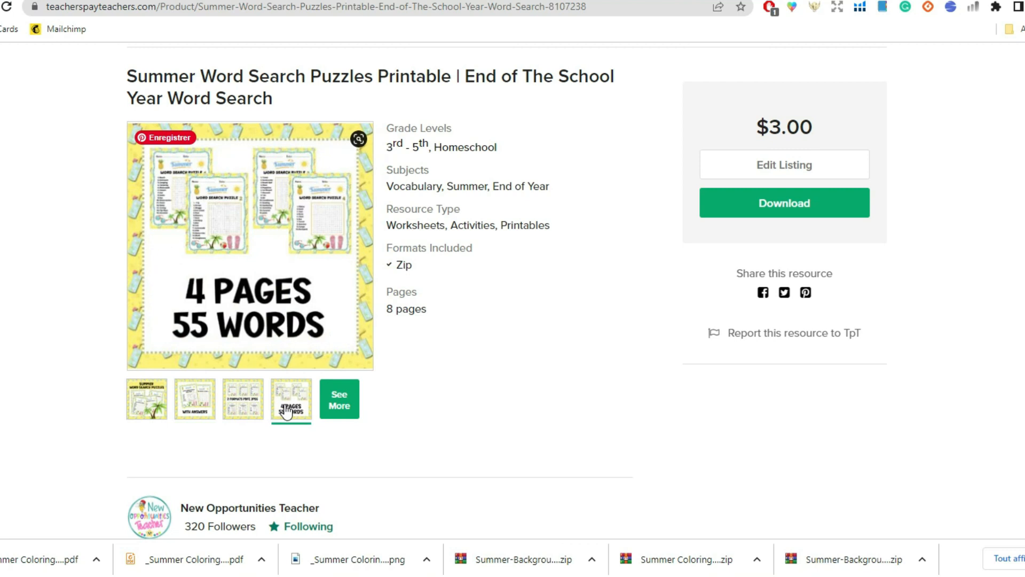
Look through the preview images of the Summer Word Search Puzzles listing, back to the cover image.
click(254, 409)
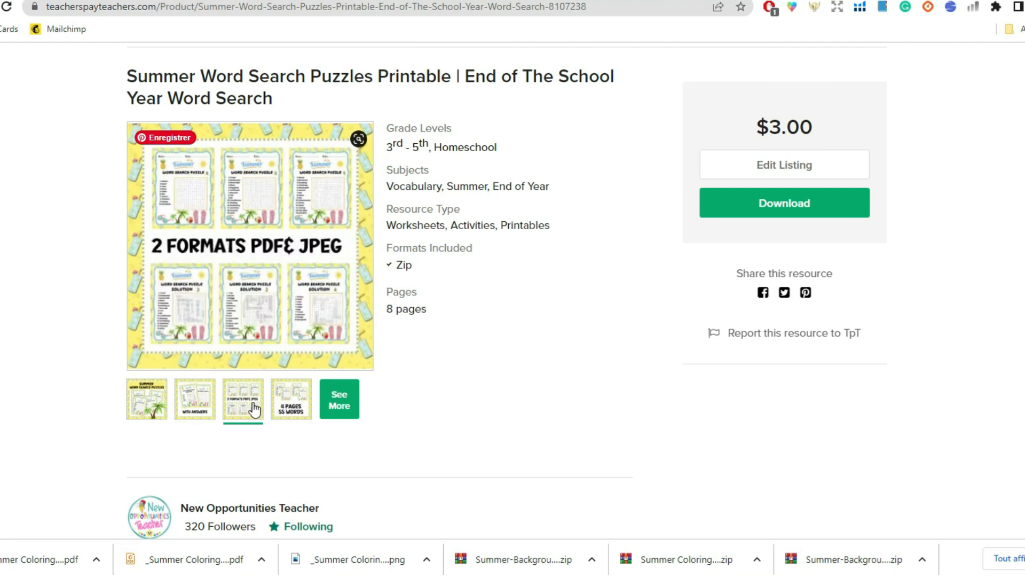
click(195, 411)
click(155, 411)
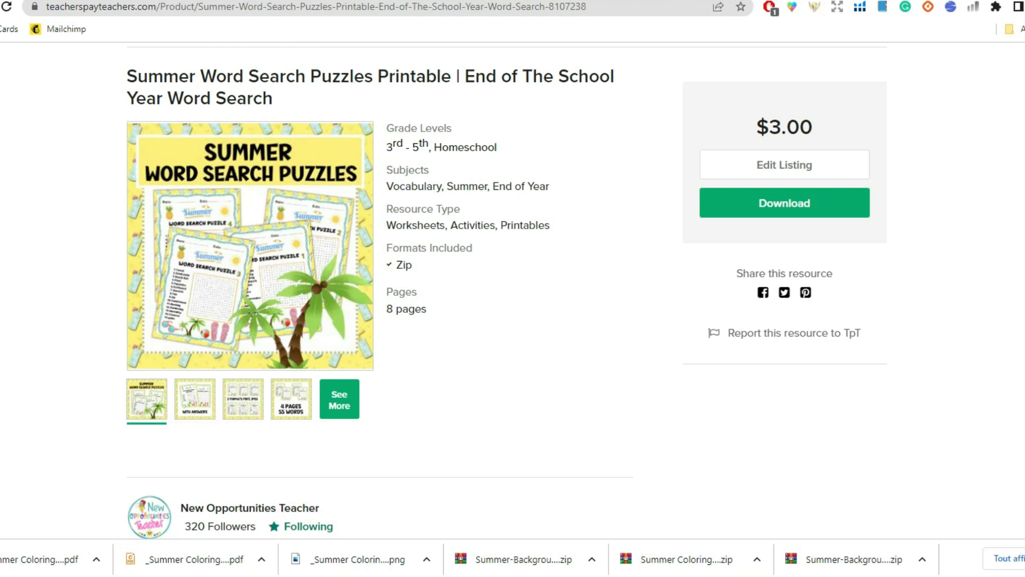
Switch to the Summer Words Search Mockups design in Canva, review its four pages and return to the first page.
key(ctrl+Tab)
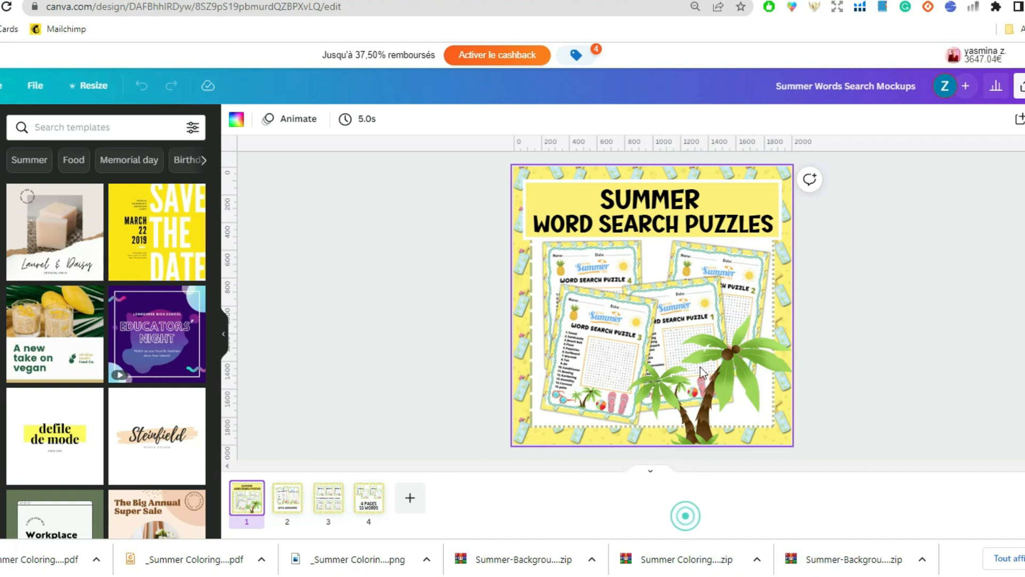
click(418, 304)
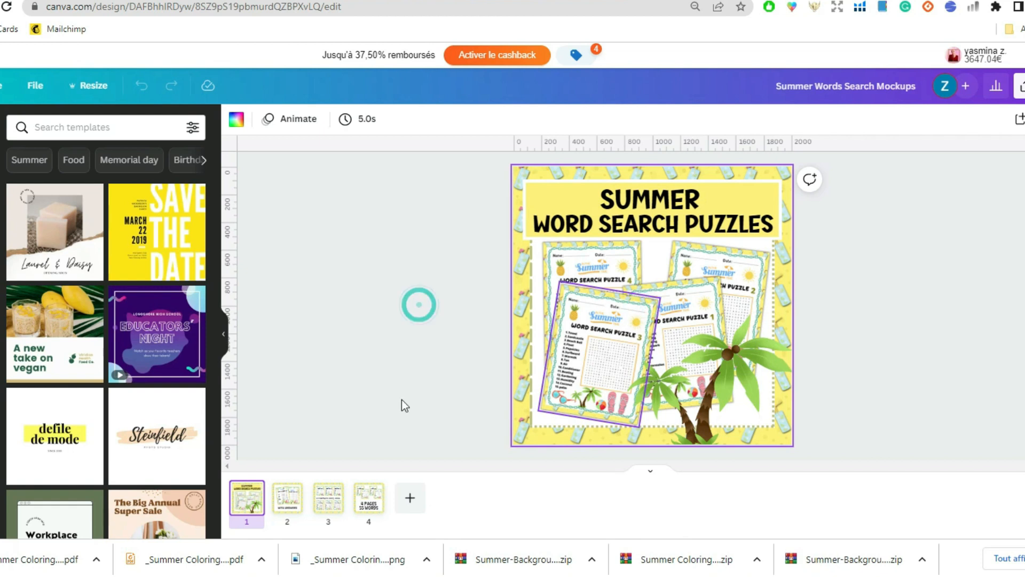
click(291, 507)
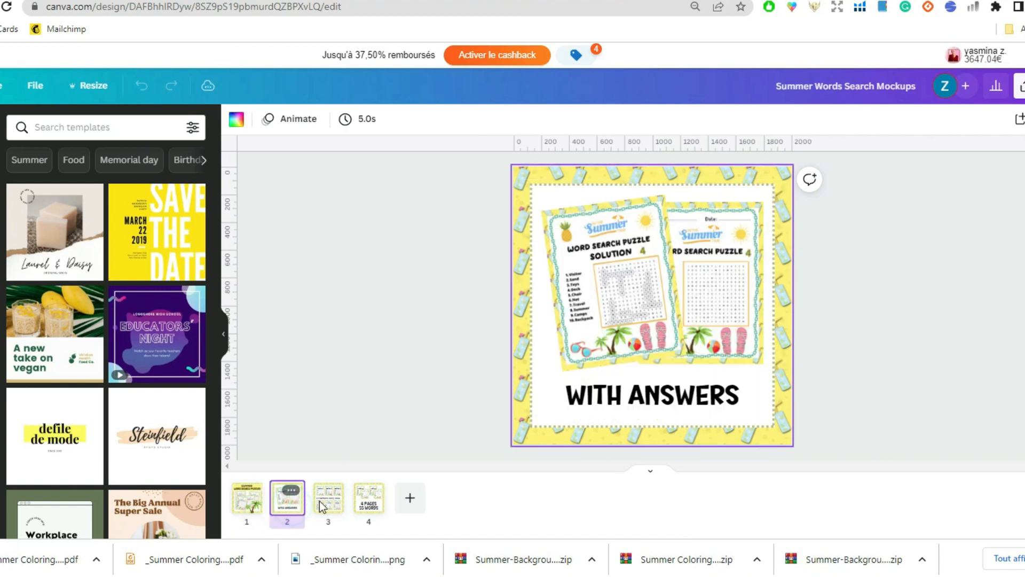
click(323, 499)
click(370, 494)
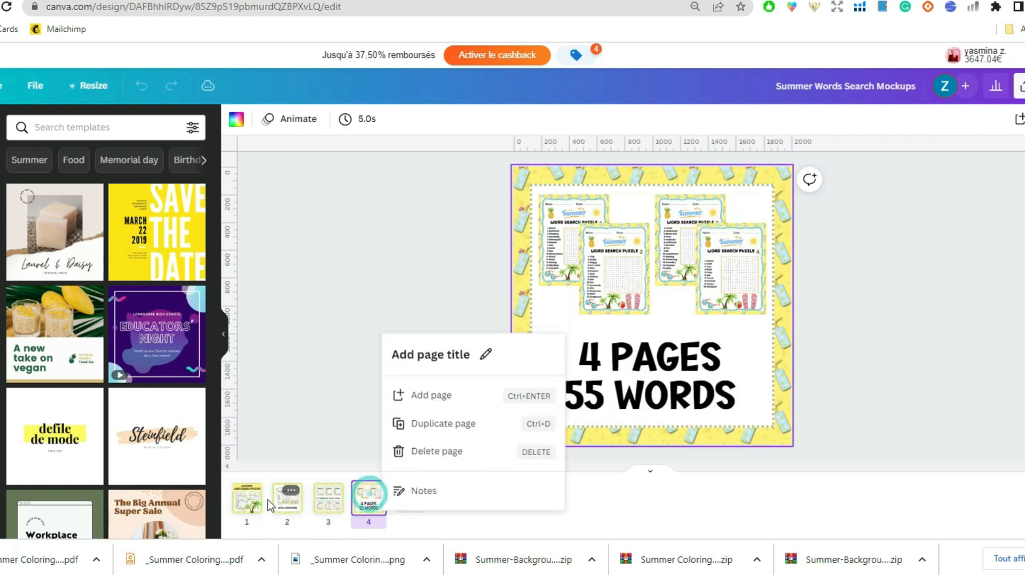
click(250, 500)
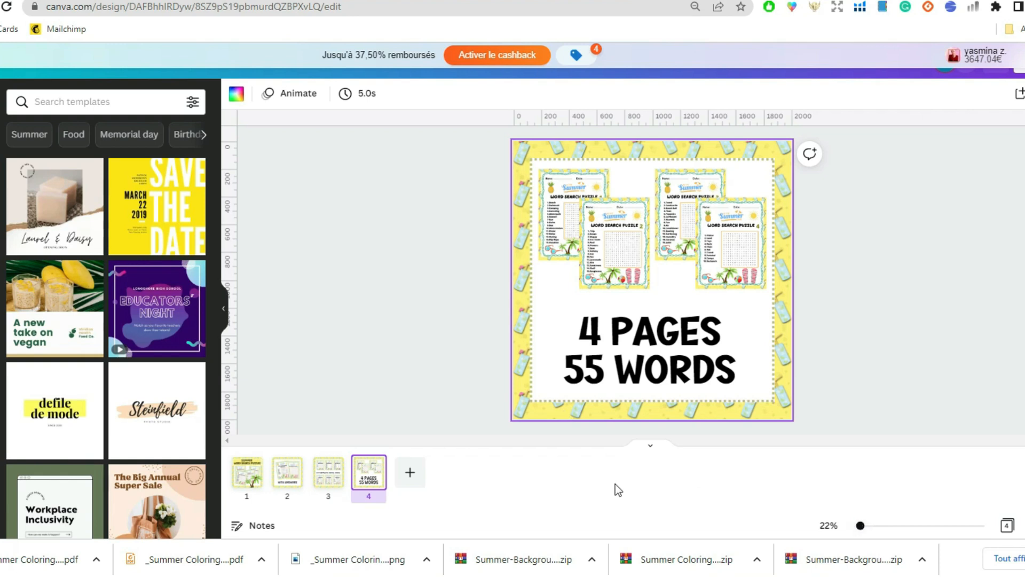
click(247, 470)
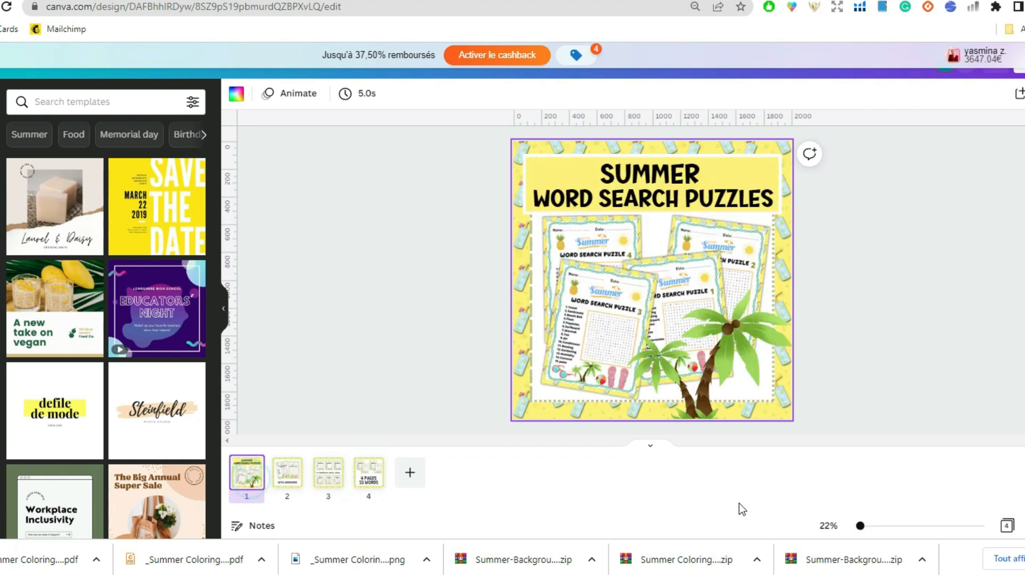
Examine the title banner, puzzle sheets and palm trees on the first mockup page at a closer zoom.
mouse_move(861, 526)
mouse_down()
mouse_move(882, 531)
mouse_move(865, 531)
mouse_up()
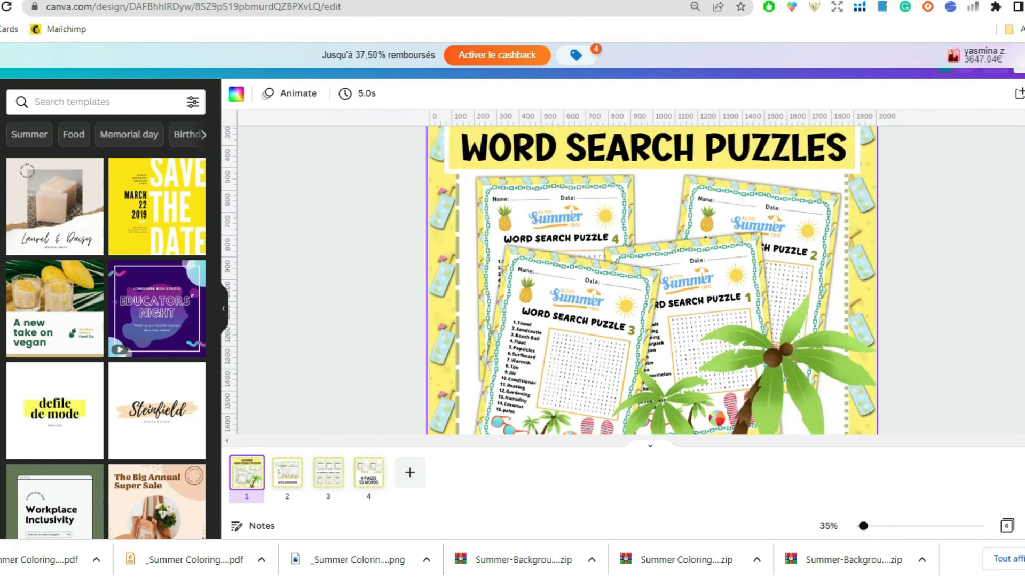
scroll(652, 280, down, 1)
scroll(652, 279, up, 1)
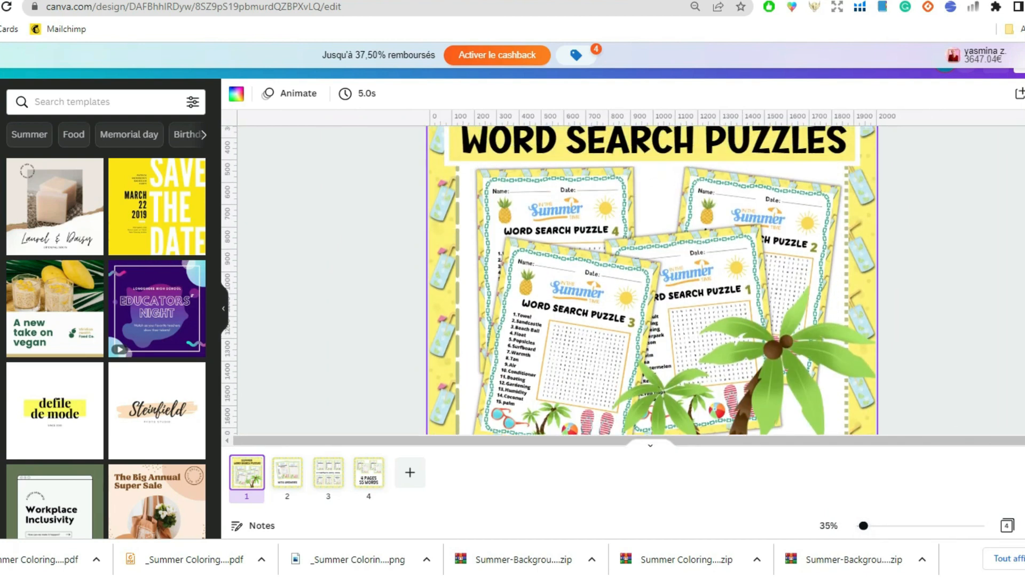
click(855, 478)
drag(864, 527, 860, 528)
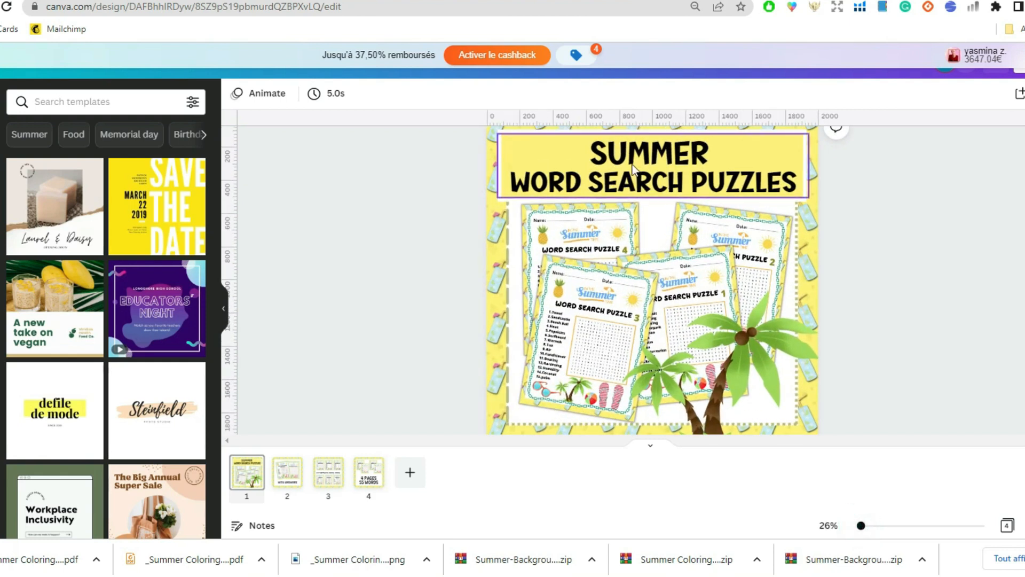
mouse_move(480, 60)
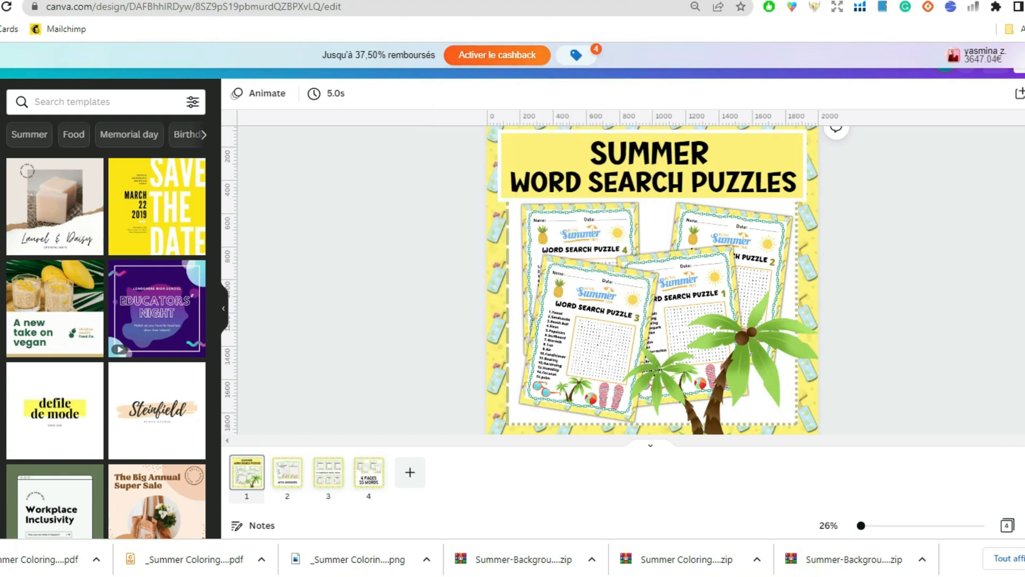
scroll(906, 286, down, 1)
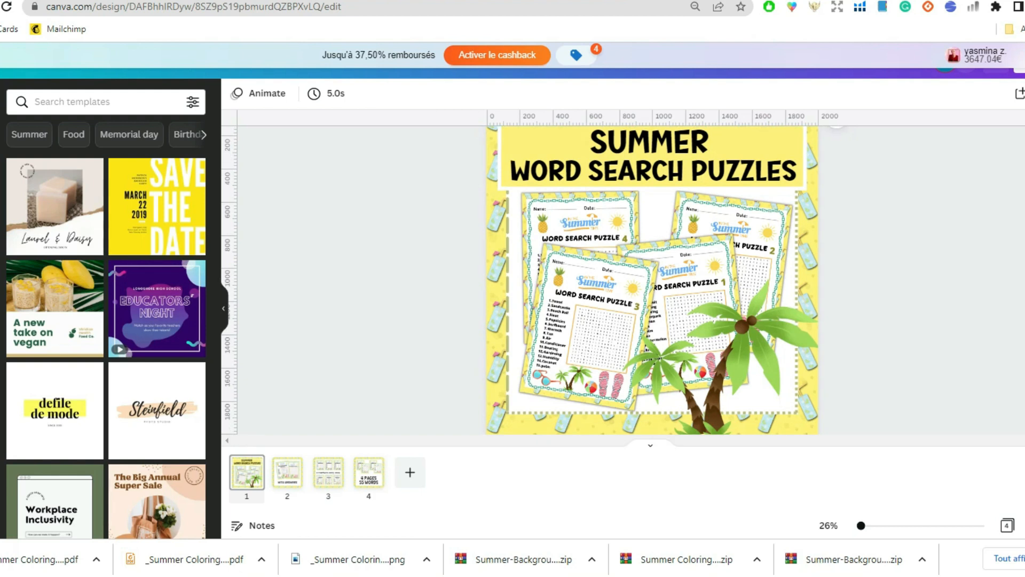
Create a new blank Canva design with a custom size of 2000 × 2000 px.
mouse_move(889, 576)
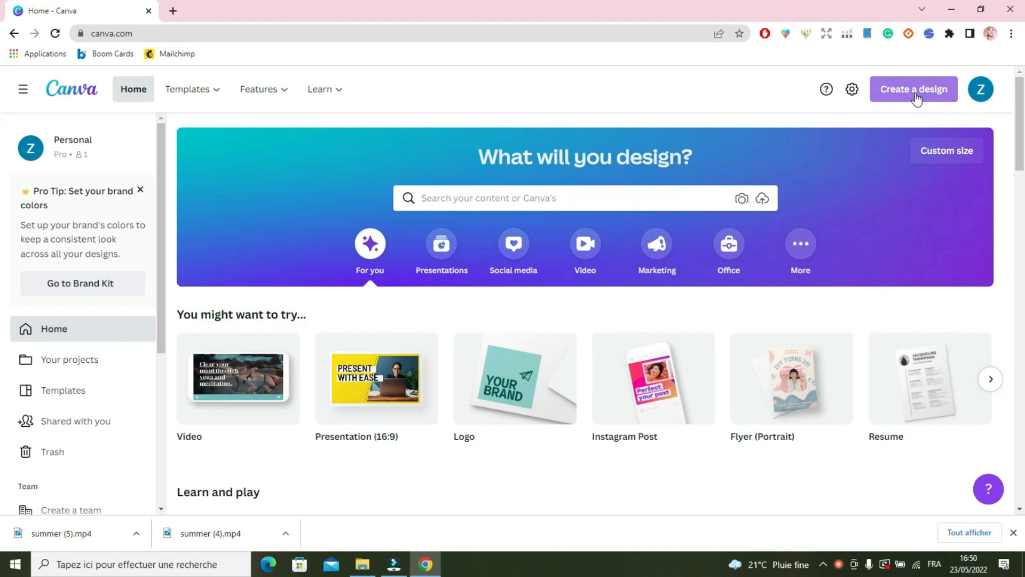
click(915, 95)
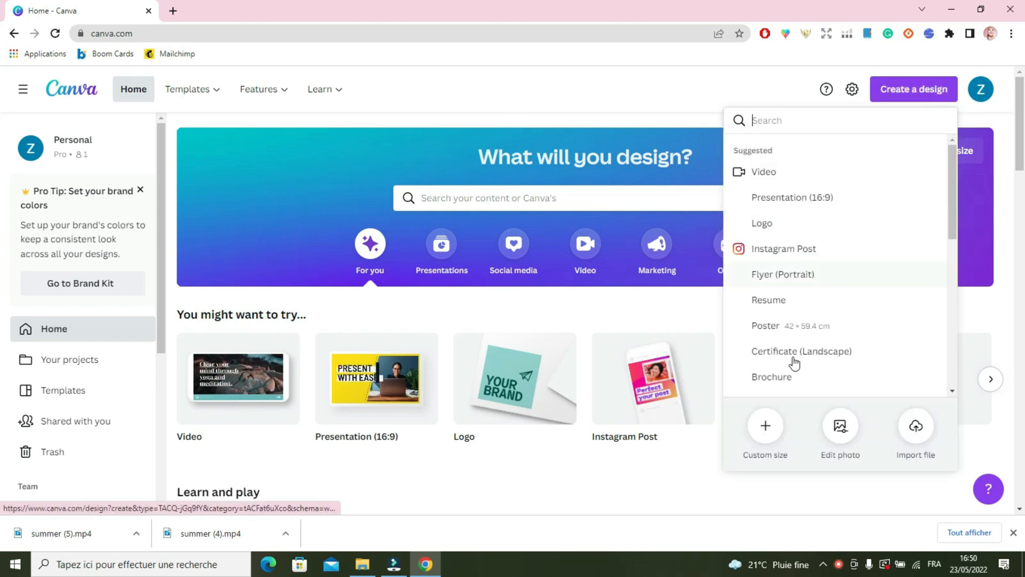
click(767, 432)
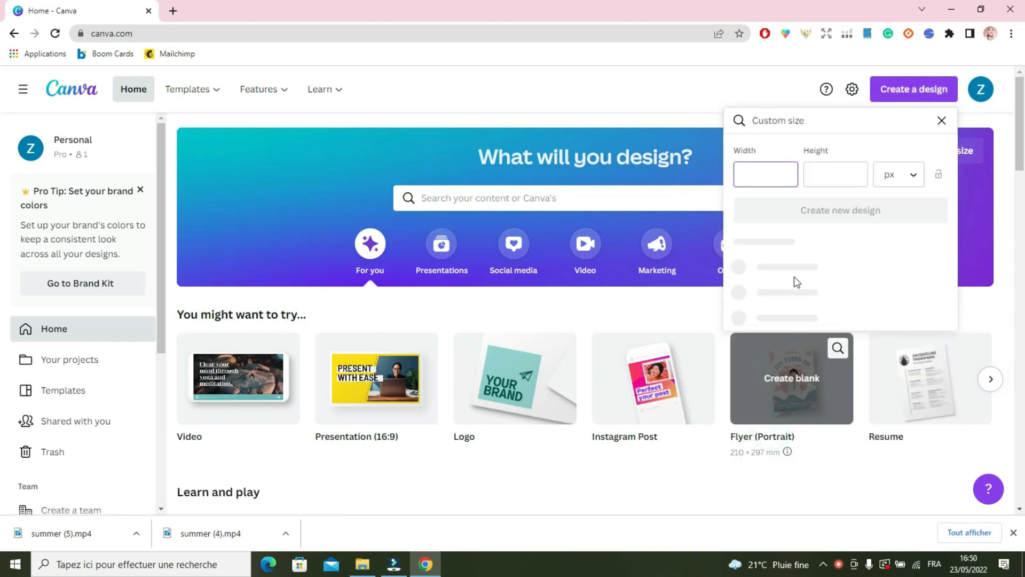
text(2000)
click(834, 173)
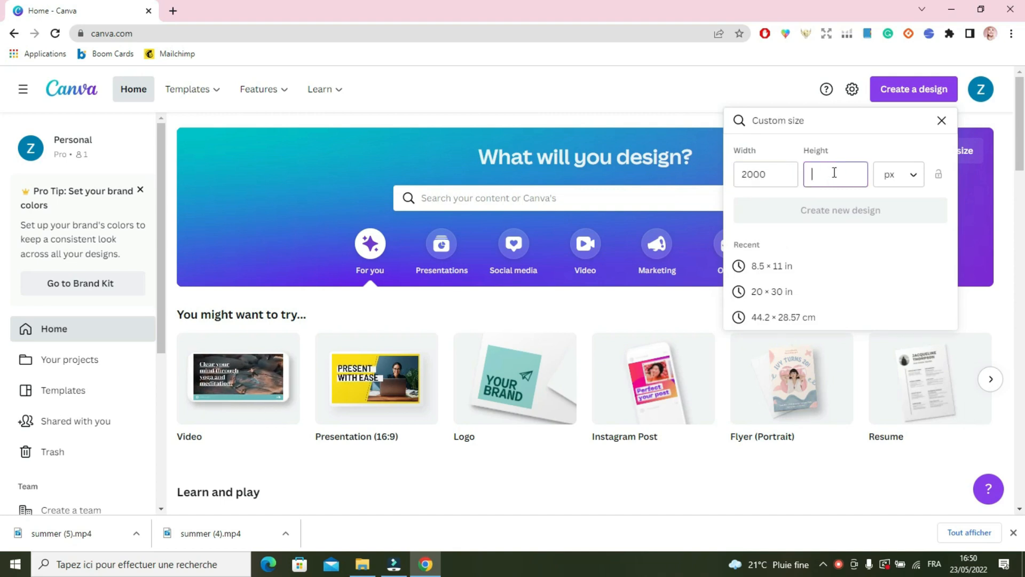
text(2000)
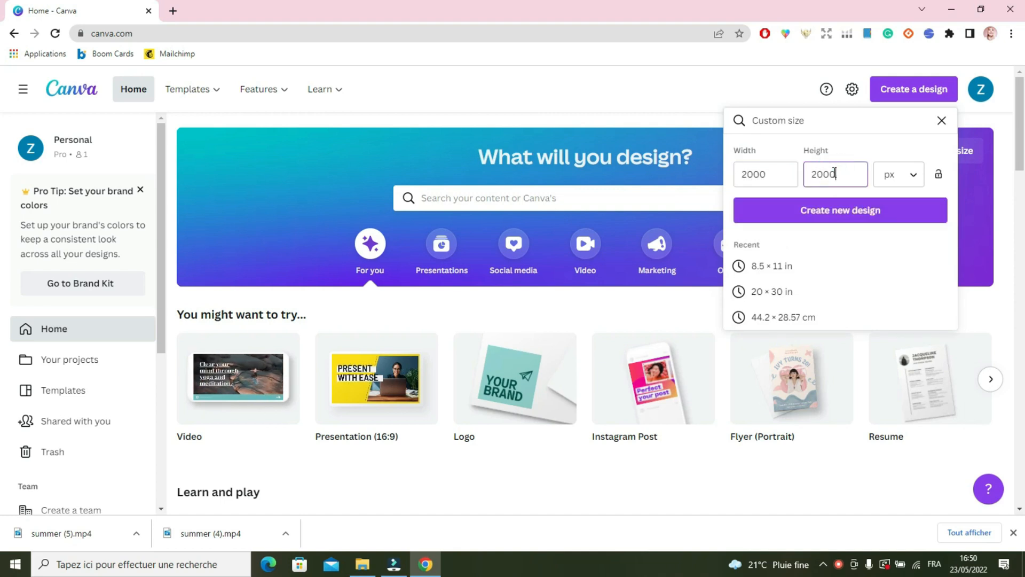
click(849, 220)
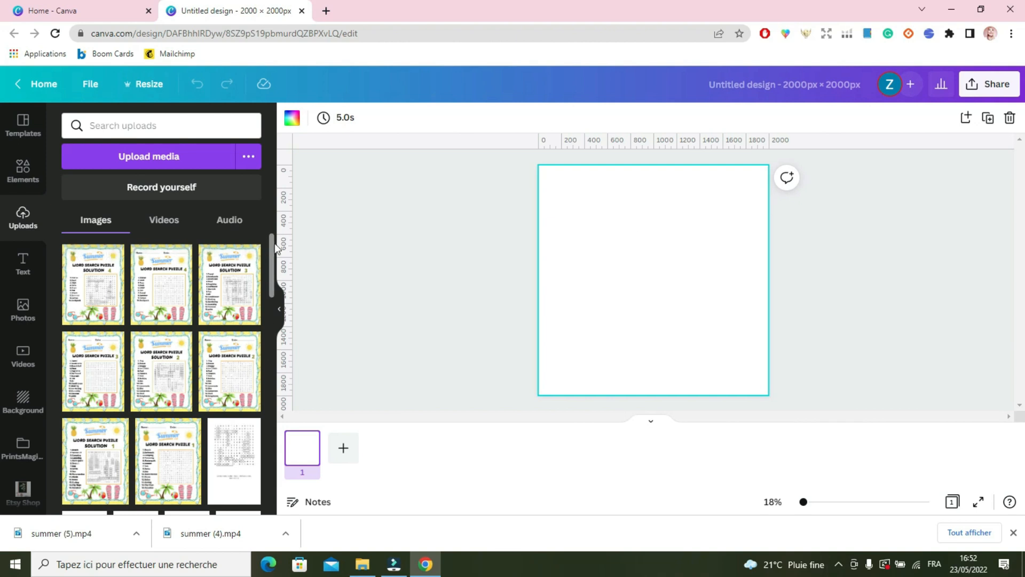
Add the uploaded yellow drink-pattern image and enlarge it to cover the entire page.
drag(271, 245, 268, 351)
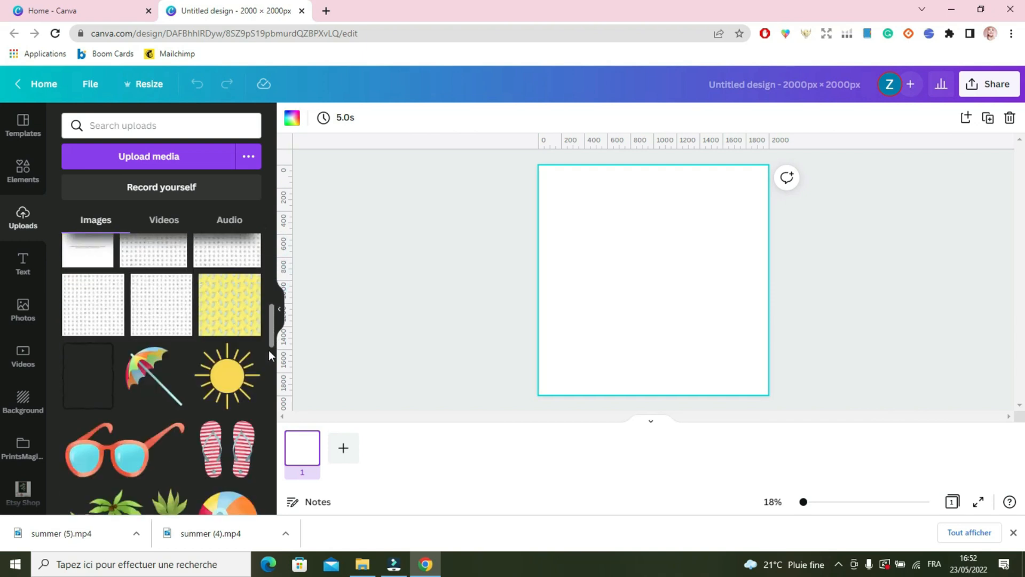
click(236, 309)
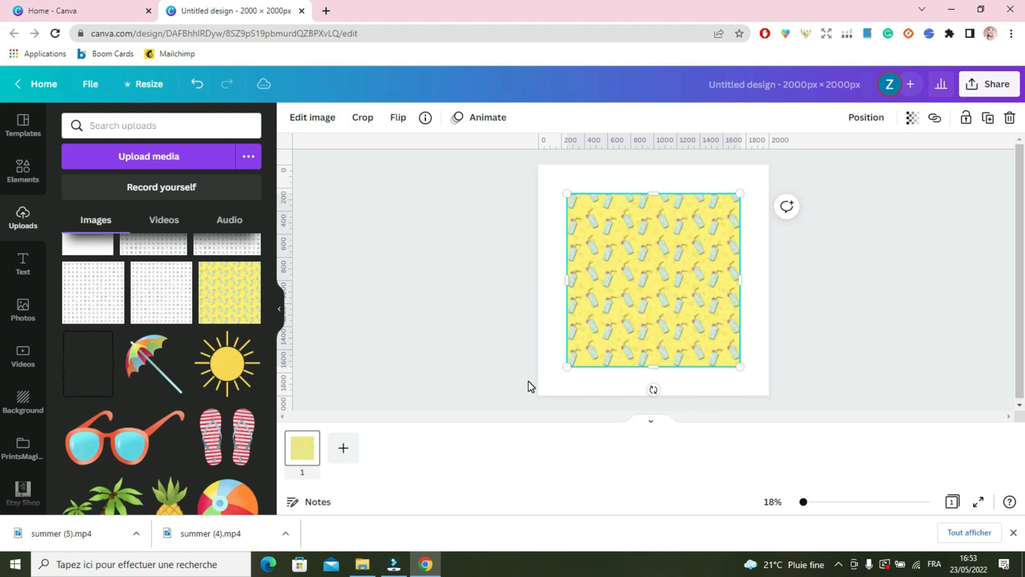
drag(668, 244, 641, 215)
drag(716, 341, 771, 395)
click(513, 329)
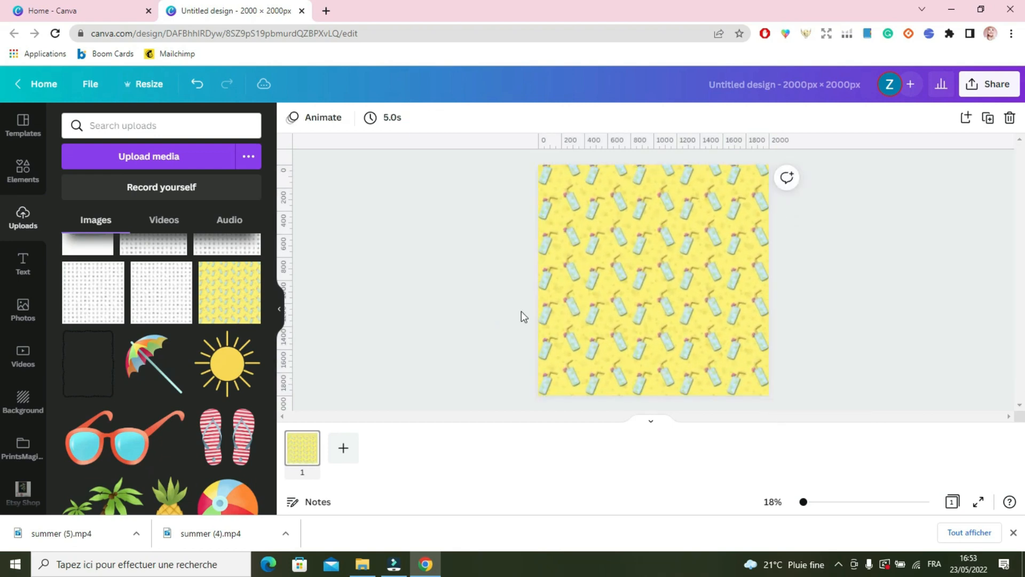
Add a square shape to the page and fill it with white.
click(40, 180)
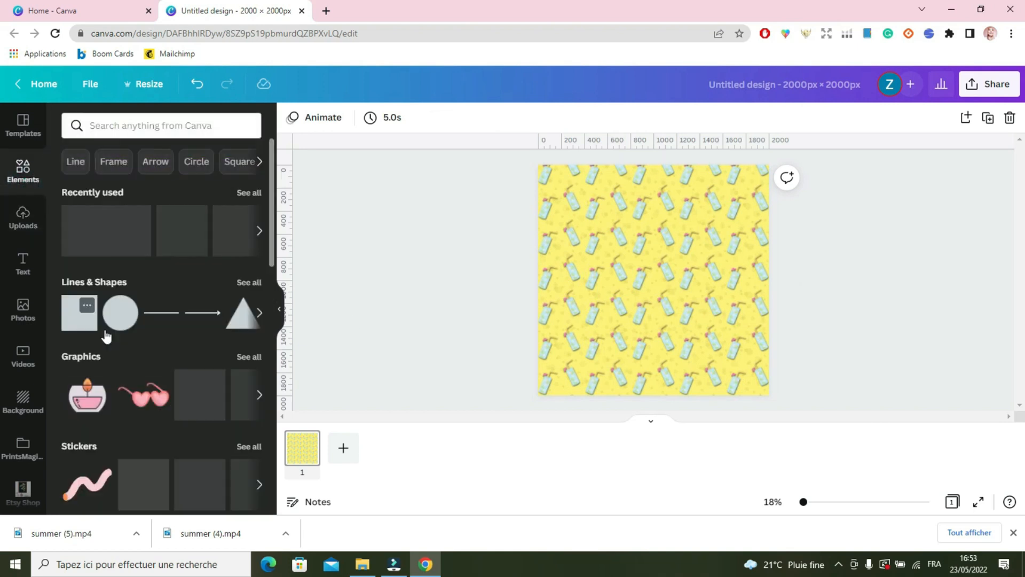
click(86, 321)
click(724, 251)
click(665, 287)
click(361, 117)
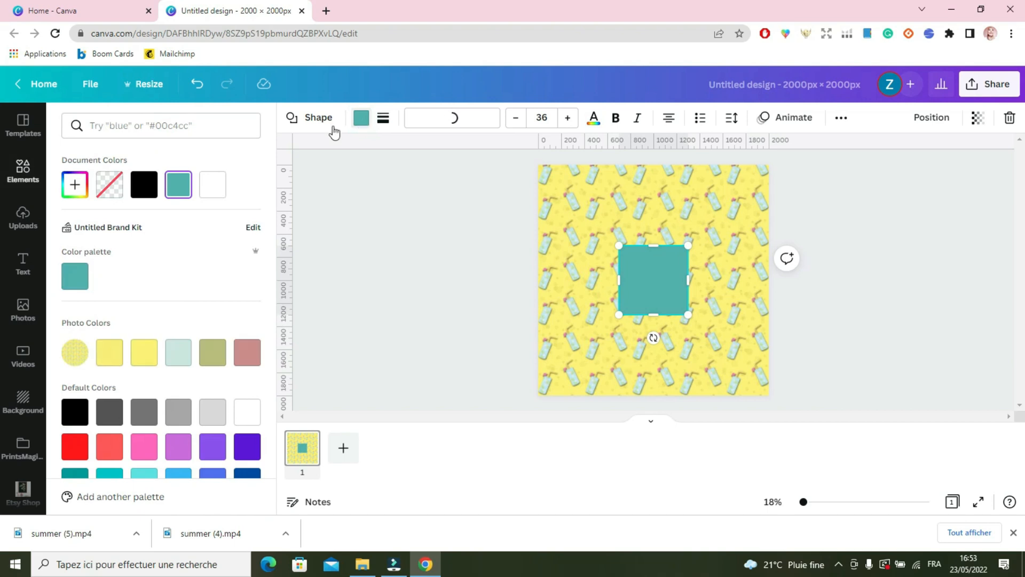
click(251, 419)
Enlarge the white square until only a narrow patterned border surrounds it, and centre it horizontally and vertically on the page.
drag(642, 285, 577, 221)
drag(624, 251, 757, 344)
drag(658, 356, 659, 384)
click(921, 122)
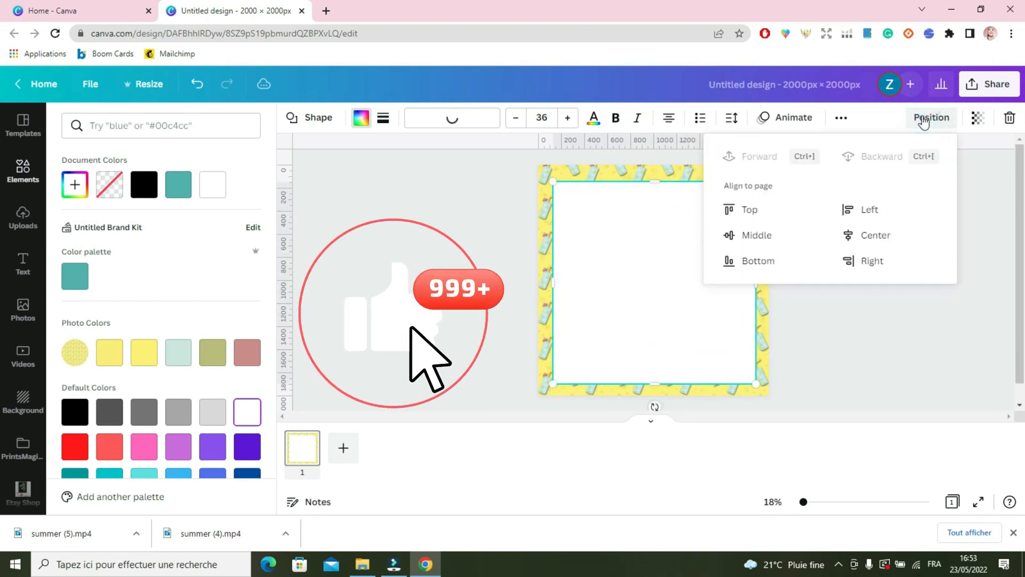
click(876, 237)
click(762, 246)
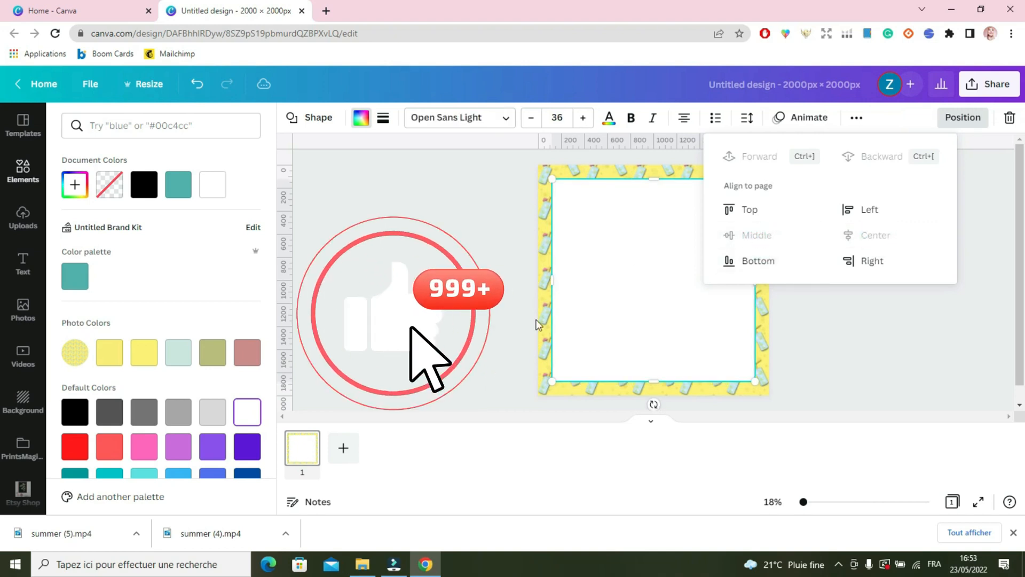
click(531, 410)
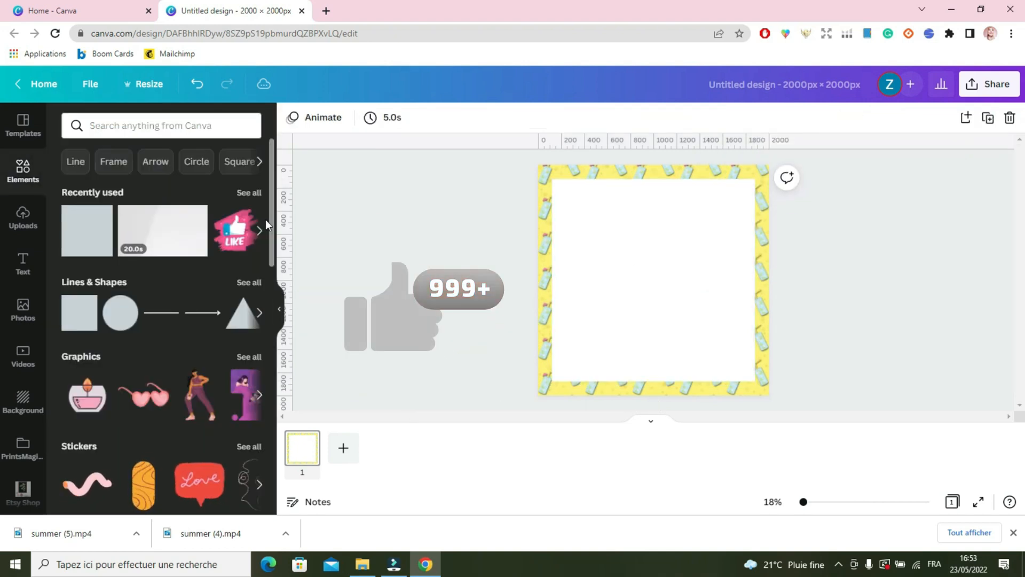
Add a straight line and style it as dotted, with a weight of 11 and the olive green photo colour.
click(164, 316)
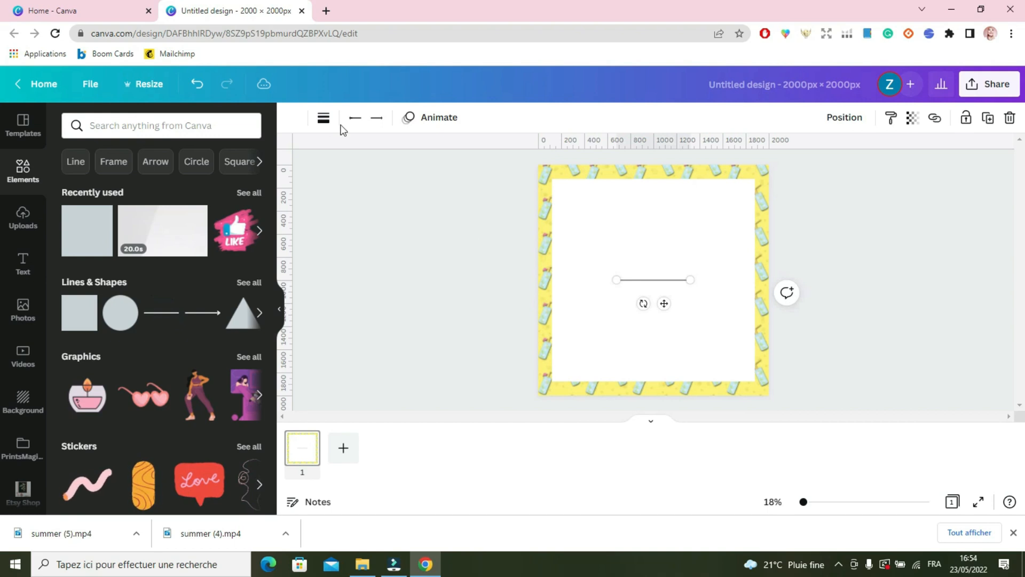
click(323, 118)
drag(331, 233, 340, 233)
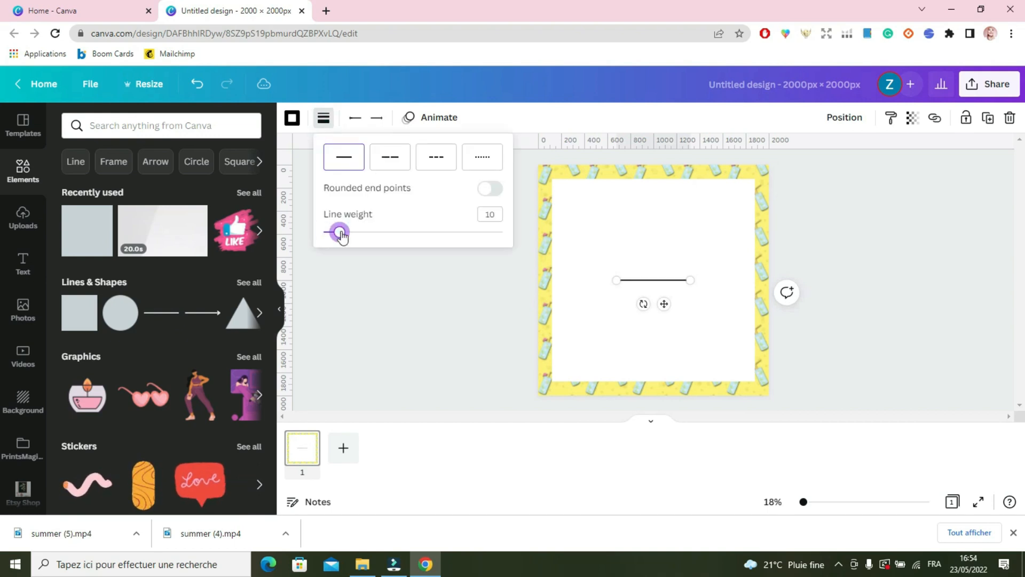
click(481, 156)
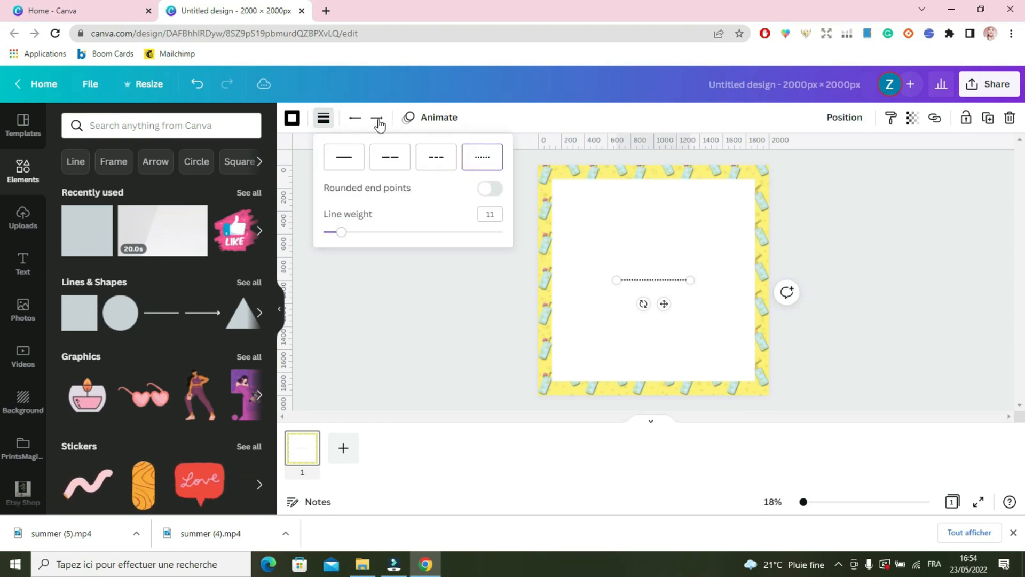
click(293, 122)
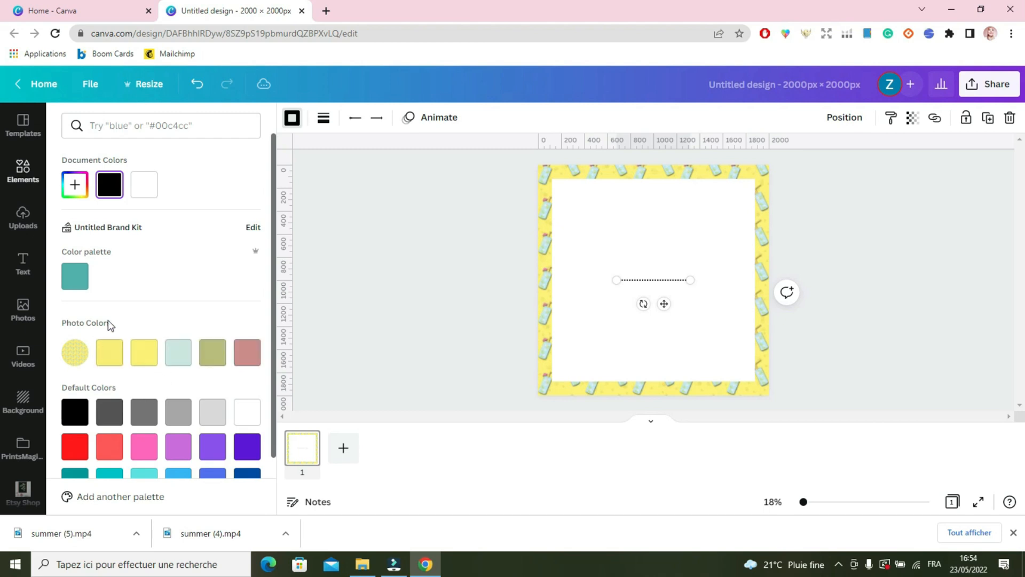
click(213, 353)
Stretch the dotted line to the white square's full width and place it along the square's top edge.
drag(690, 280, 753, 281)
mouse_move(617, 281)
mouse_down()
mouse_move(556, 283)
mouse_move(618, 281)
mouse_up()
drag(704, 283, 755, 180)
Duplicate the dotted line and place the copy along the white square's bottom edge.
click(701, 183)
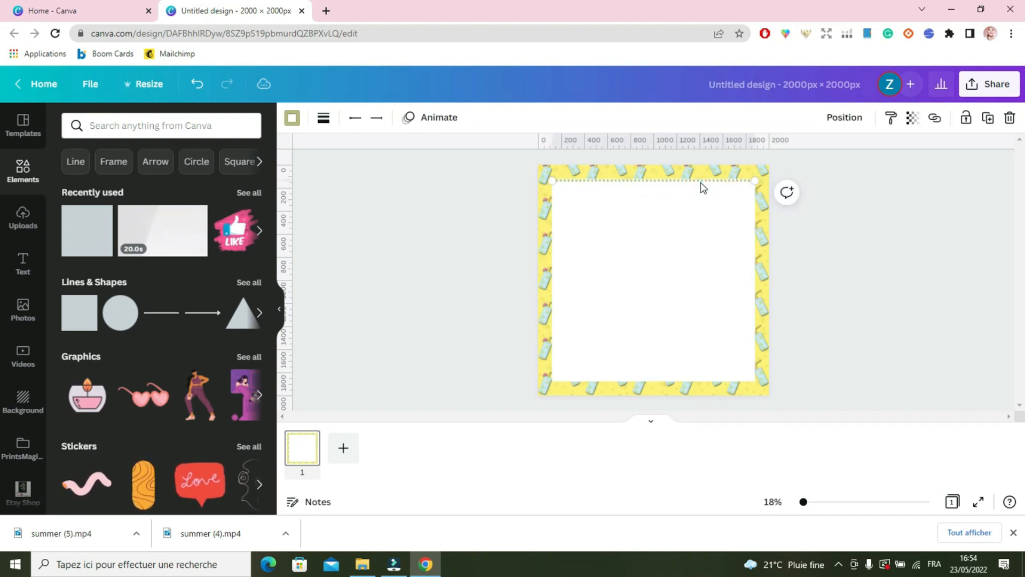
key(ctrl+d)
drag(695, 181, 693, 379)
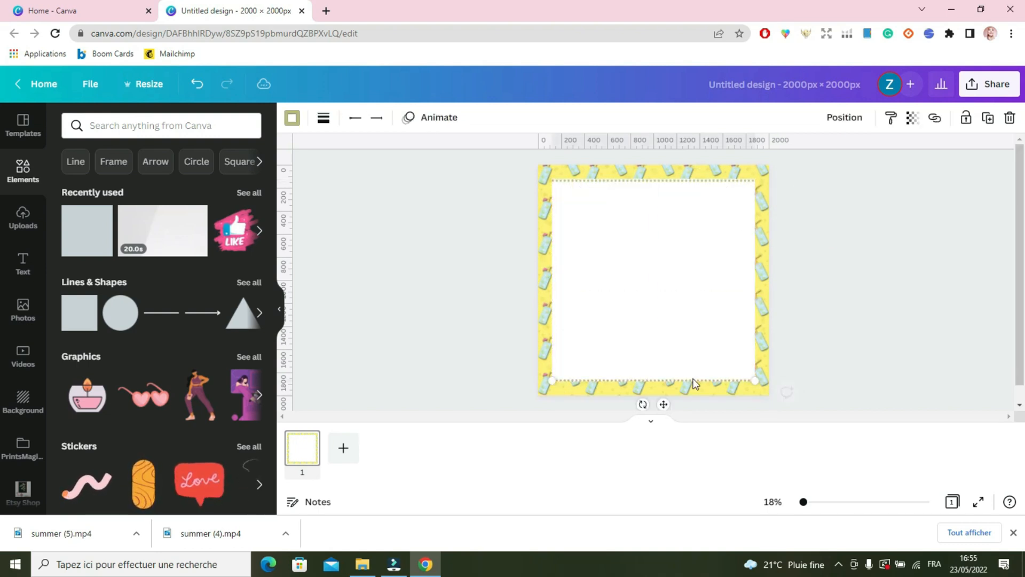
click(859, 327)
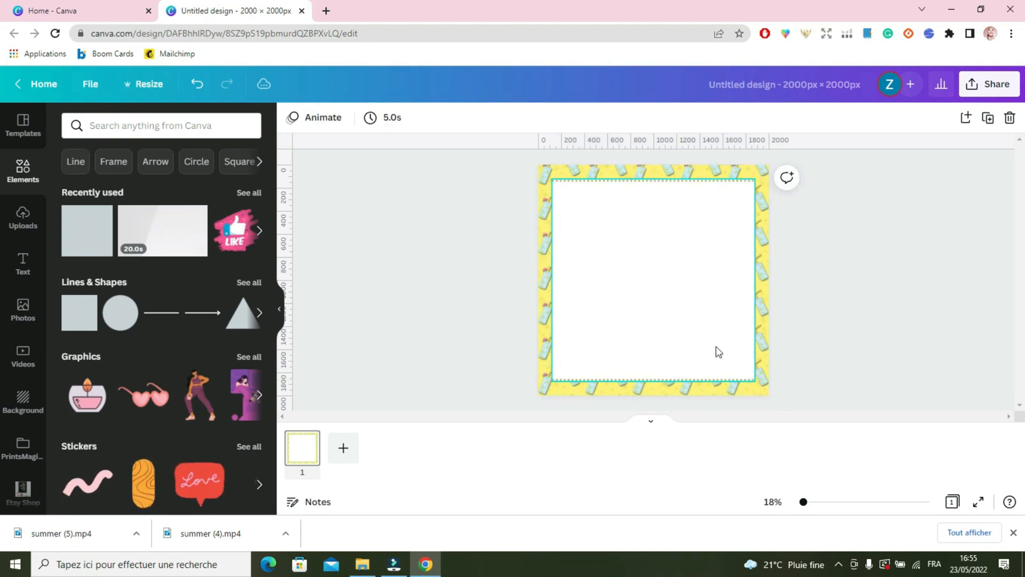
Paste another dotted line, rotate it to vertical and place it along the white square's right edge.
key(ctrl+v)
drag(646, 206, 902, 194)
drag(656, 241, 755, 339)
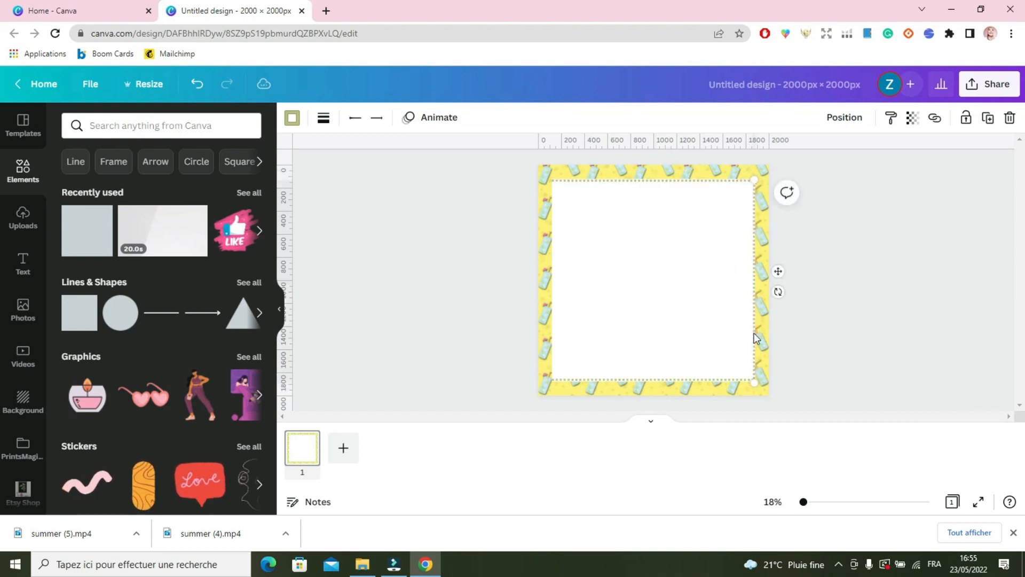
Duplicate the vertical dotted line and place the copy along the white square's left edge.
click(856, 324)
click(755, 310)
drag(778, 271, 555, 308)
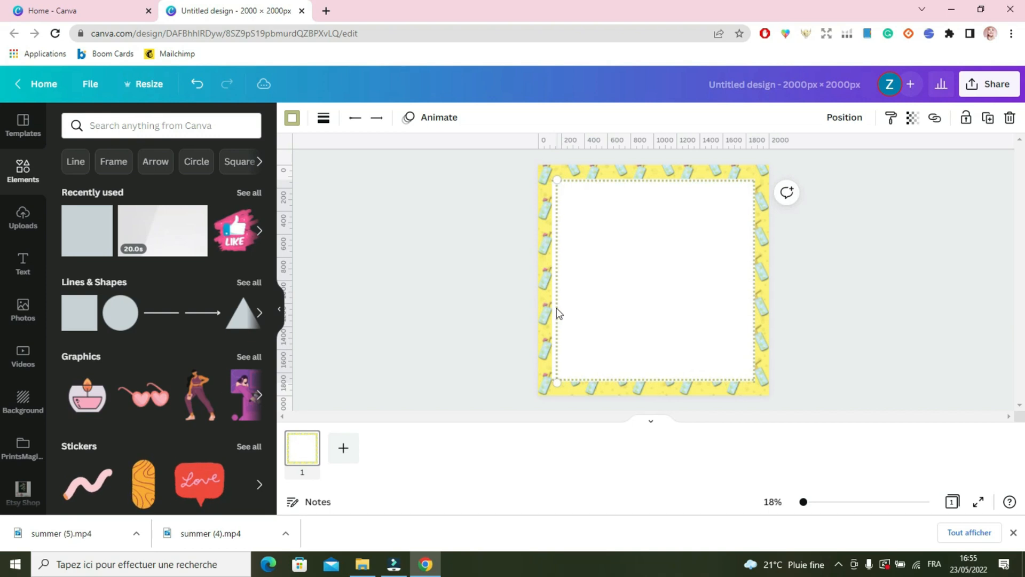
click(475, 308)
click(755, 271)
click(477, 326)
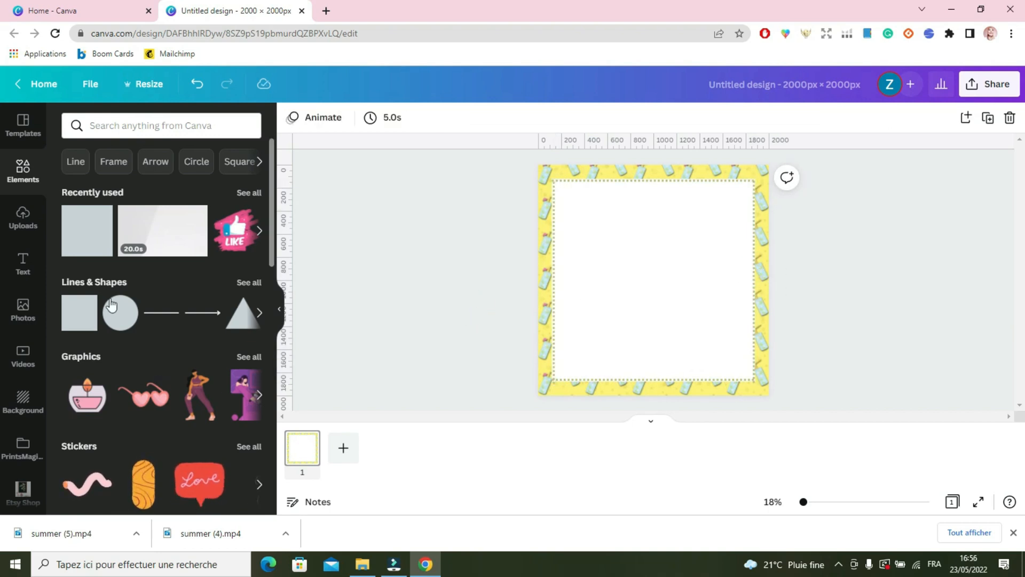
Insert the uploaded puzzle 4 page, shrink it to fit the white square's upper half, and duplicate it alongside.
click(21, 219)
drag(271, 288, 270, 241)
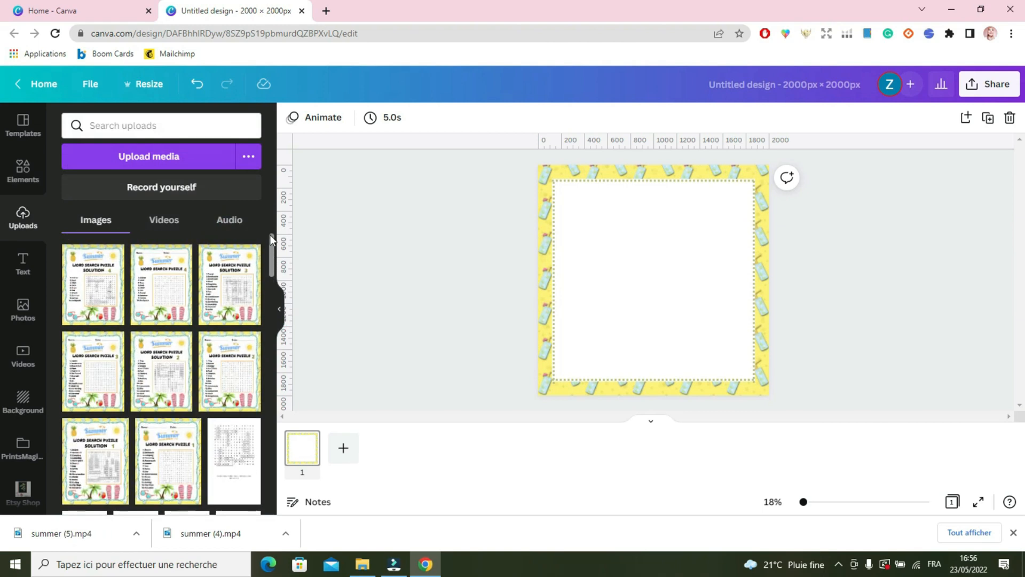
click(157, 304)
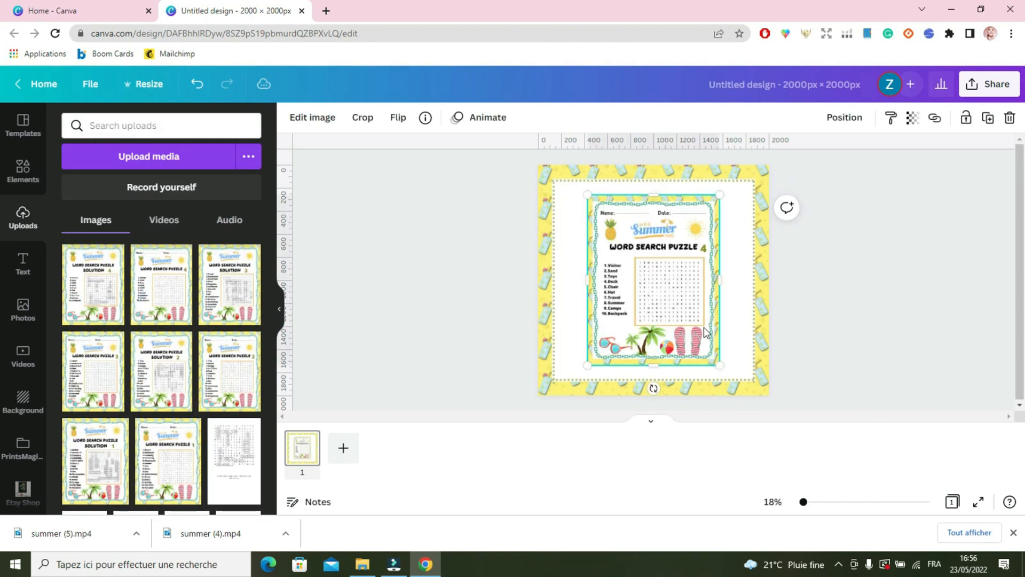
drag(722, 366, 664, 300)
drag(638, 252, 696, 251)
key(ctrl+d)
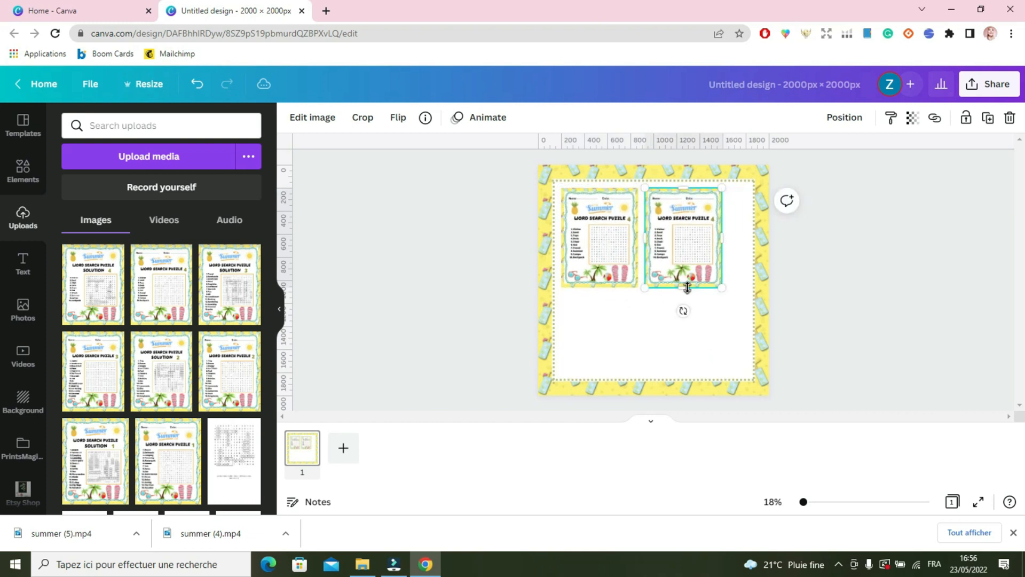
Tilt the right puzzle page slightly clockwise and the left one counterclockwise, and shift both down within the white square.
drag(683, 311, 667, 306)
drag(686, 249, 695, 280)
click(608, 256)
drag(600, 311, 612, 310)
drag(598, 239, 604, 261)
drag(651, 304, 636, 297)
Add two more puzzle page copies overlapping the upper pair, tilting the right one counterclockwise and the left one 8° clockwise.
click(713, 300)
drag(674, 335, 684, 337)
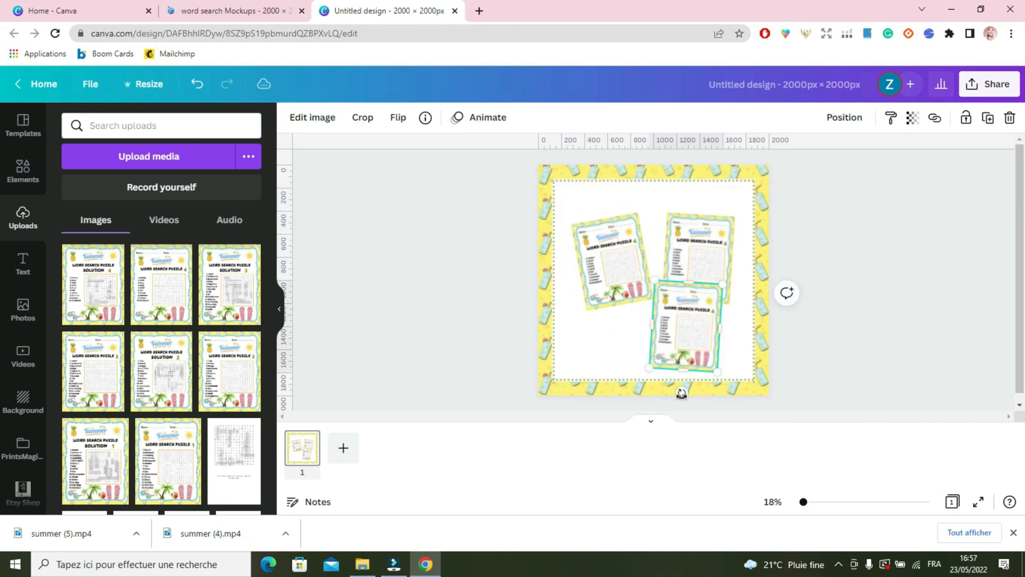
drag(682, 394, 702, 392)
drag(691, 338, 702, 324)
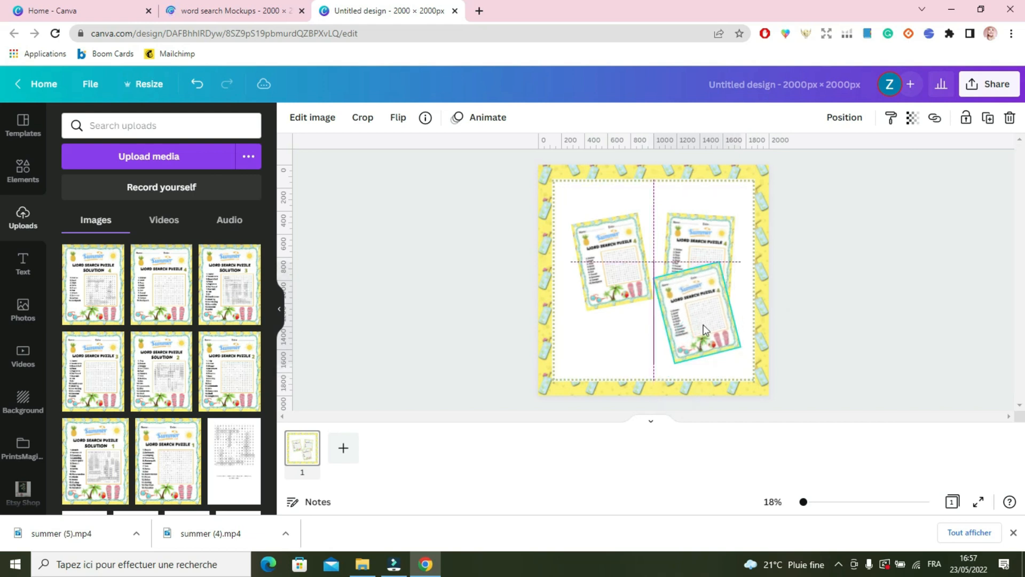
key(ctrl+v)
drag(607, 384, 615, 378)
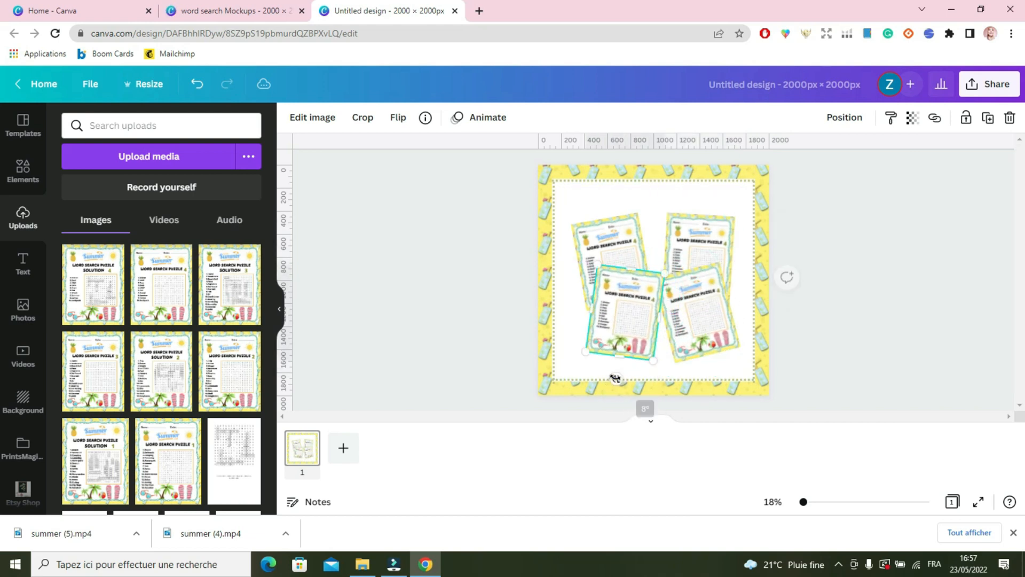
Move the two upper puzzle pages up, reduce the lower-left page's tilt, and shift both lower pages left.
drag(613, 238, 613, 231)
drag(684, 225, 688, 217)
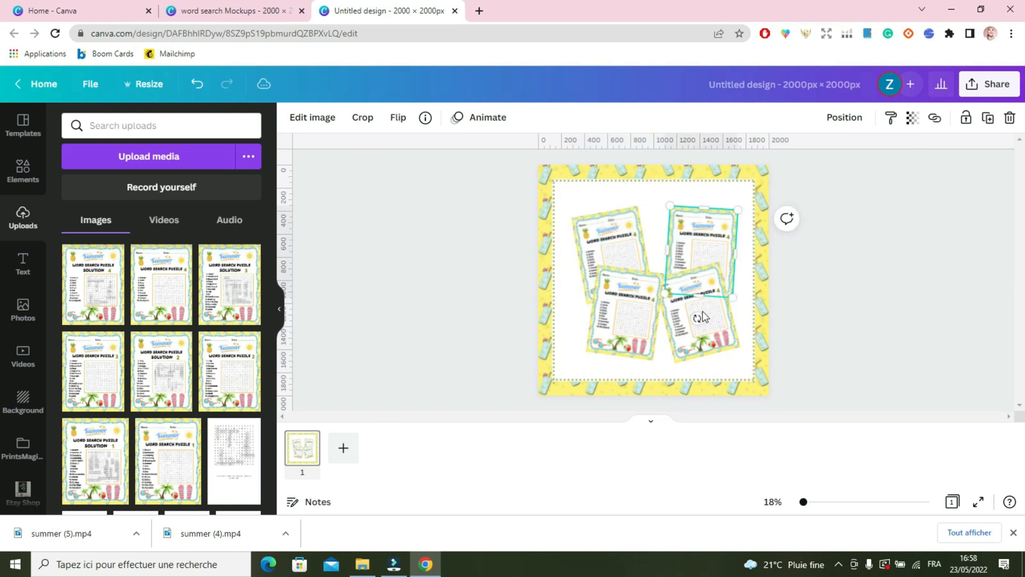
click(899, 263)
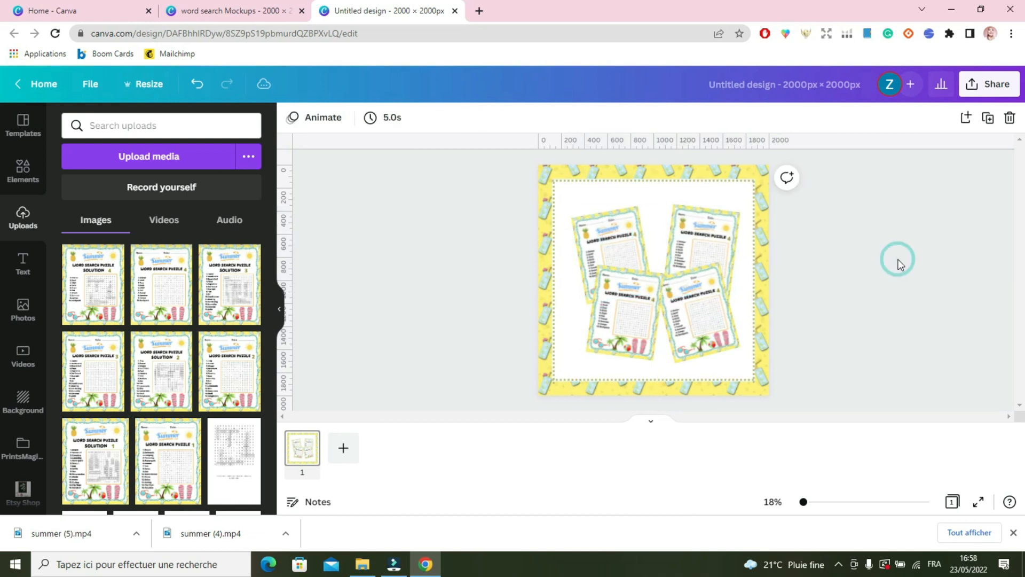
click(615, 320)
drag(613, 380, 625, 382)
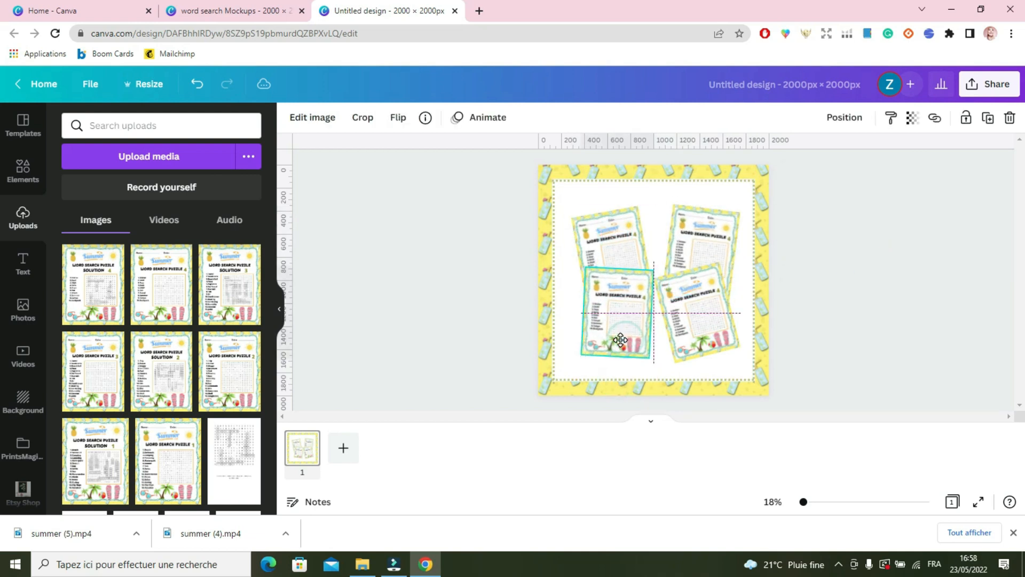
click(708, 323)
drag(708, 322, 697, 315)
Select all four puzzle pages and move them down together, leaving room for a title above.
click(601, 241)
shift+click(706, 233)
shift+click(697, 320)
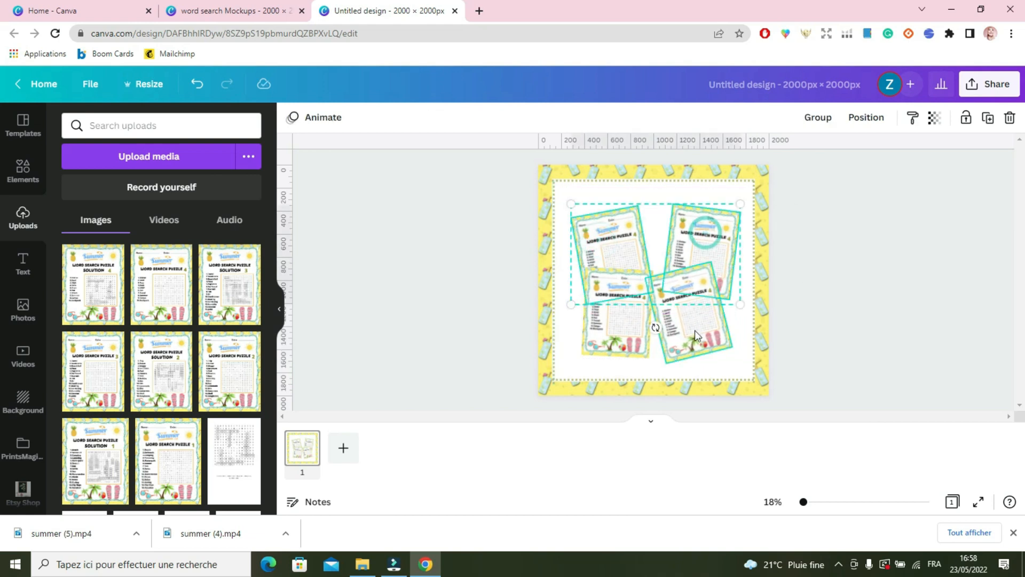
drag(627, 331, 627, 340)
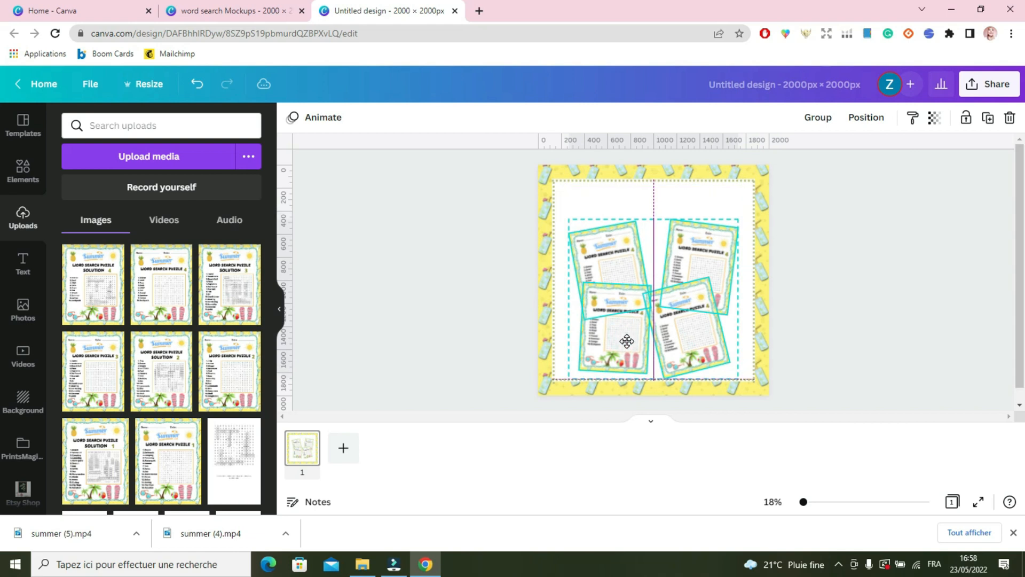
click(494, 310)
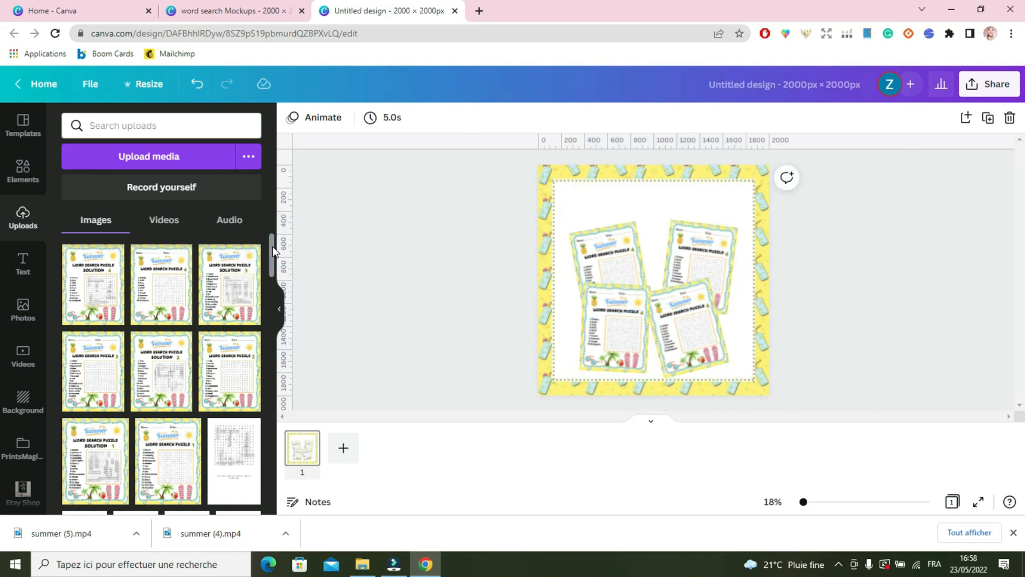
Replace three of the puzzle 4 copies with the uploaded puzzle 1, 2 and 3 pages.
drag(225, 385, 697, 255)
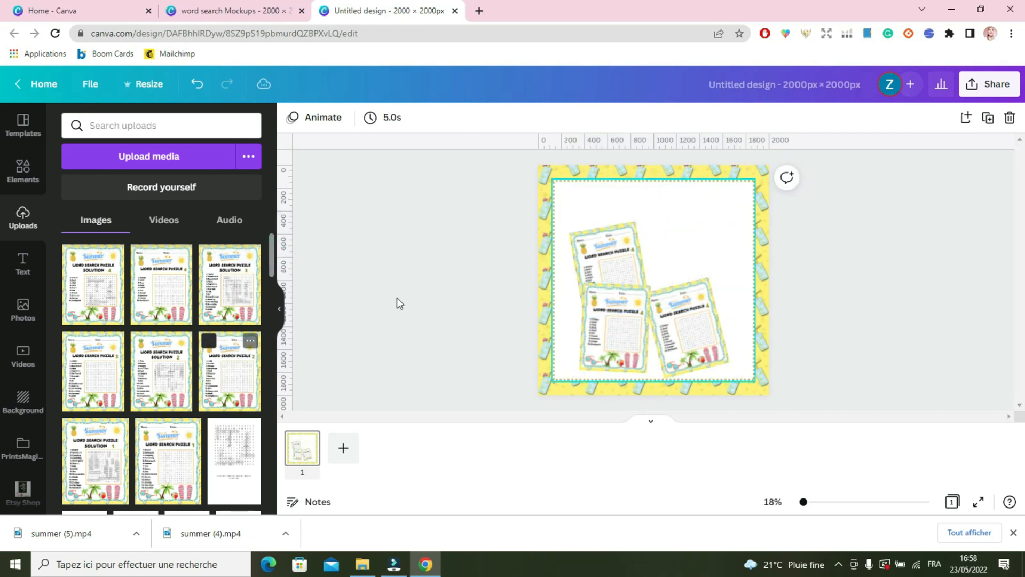
click(430, 32)
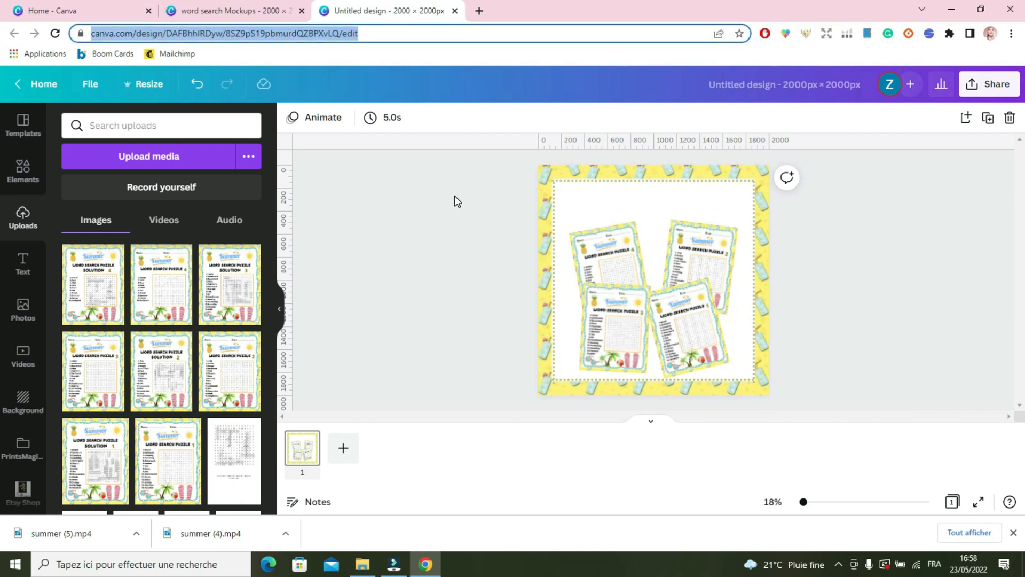
click(469, 174)
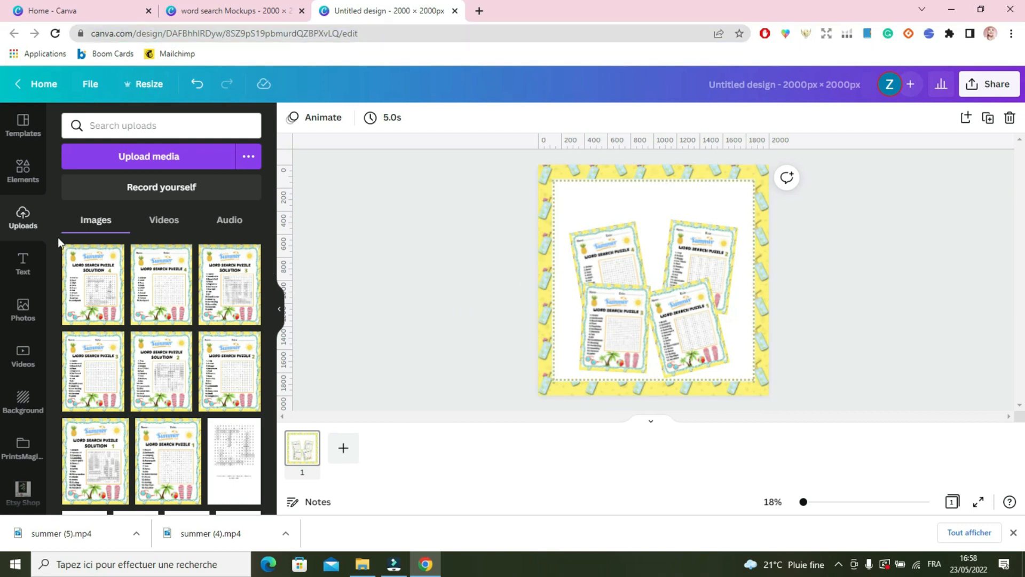
Add an olive rectangle with a yellow border as a wide title banner above the puzzle pages and nudge it up.
click(22, 170)
click(79, 312)
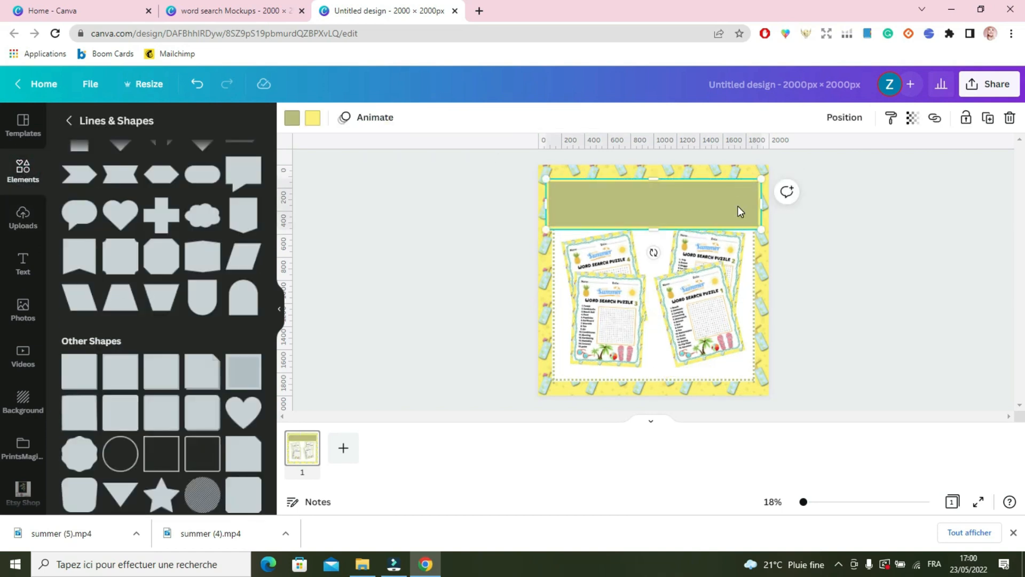
key(Up)
key(Up)
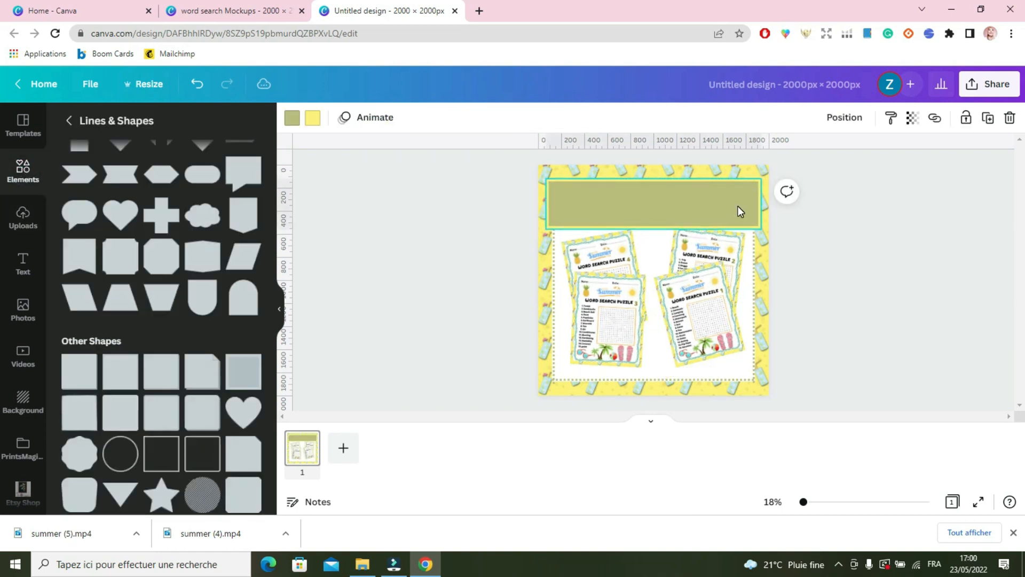
key(Up)
key(Up)
Shift the right-hand and lower-left puzzle pages slightly down below the banner.
click(710, 299)
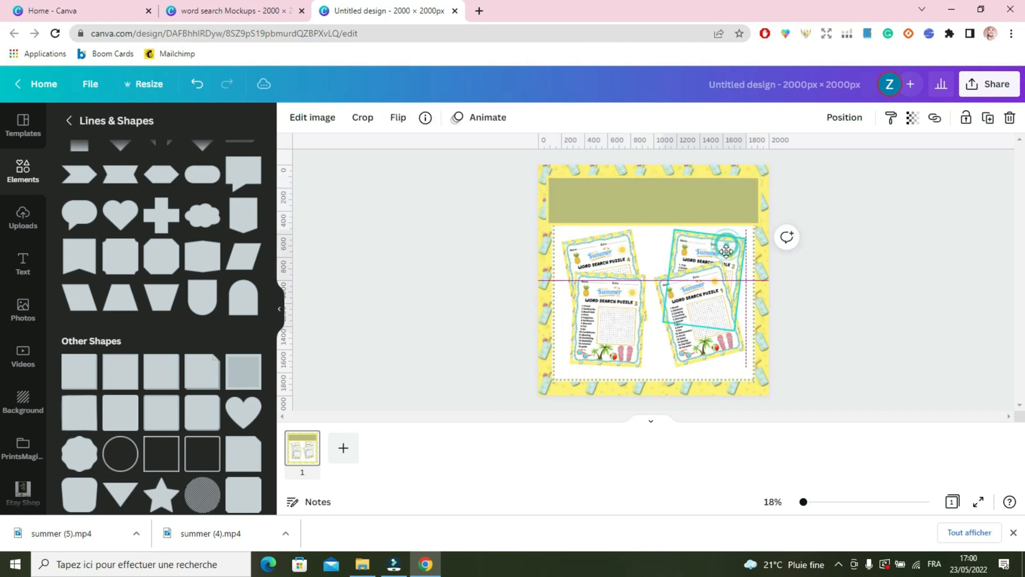
drag(704, 339, 703, 347)
drag(619, 331, 621, 335)
click(788, 317)
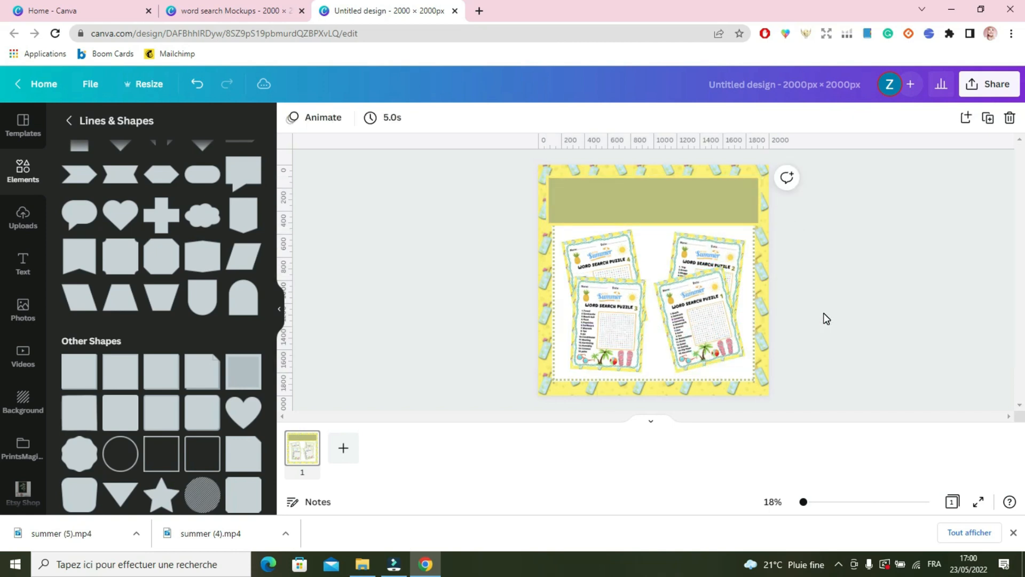
Recolour the title banner with a white border and the yellow document colour as its fill.
click(659, 206)
click(311, 118)
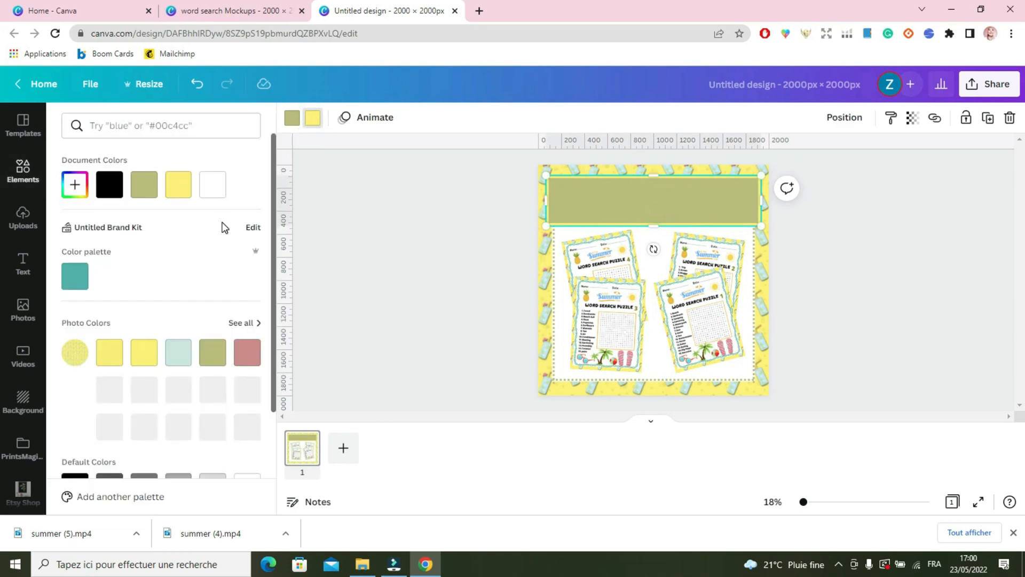
click(212, 185)
click(293, 120)
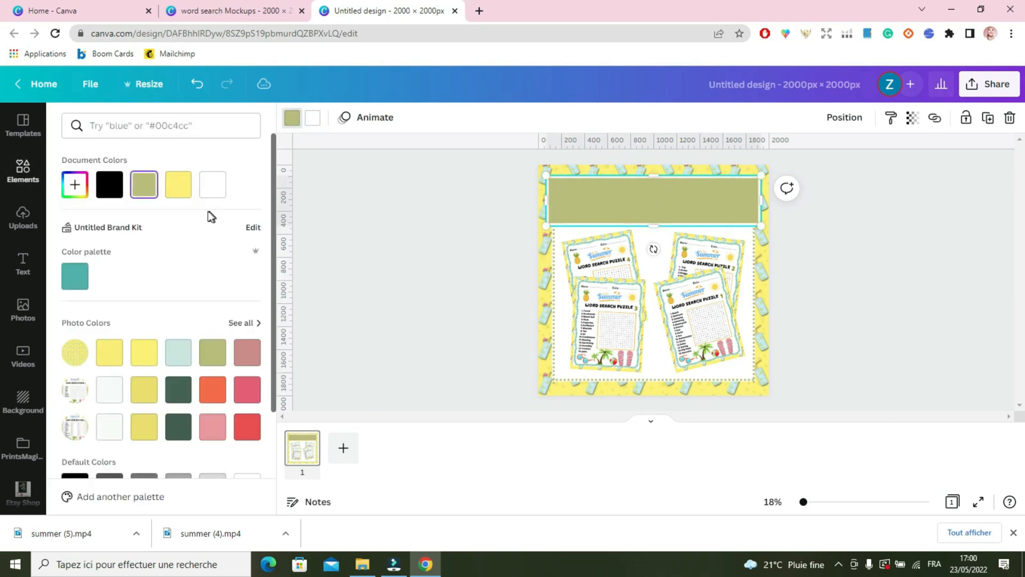
click(178, 196)
click(464, 312)
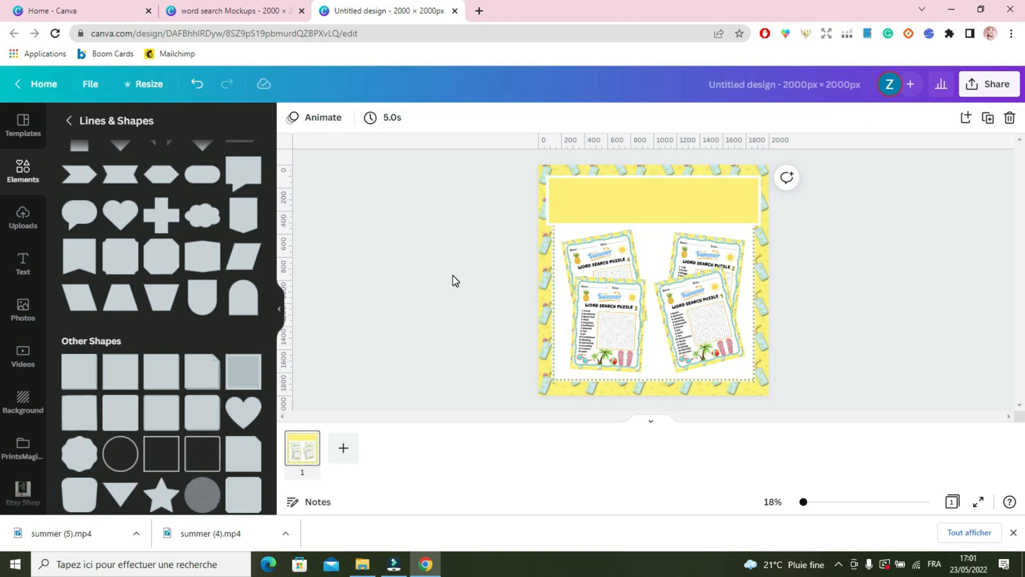
Add a heading over the banner reading "Summer Word Search Puzzles".
click(27, 267)
drag(210, 197, 637, 197)
text(S)
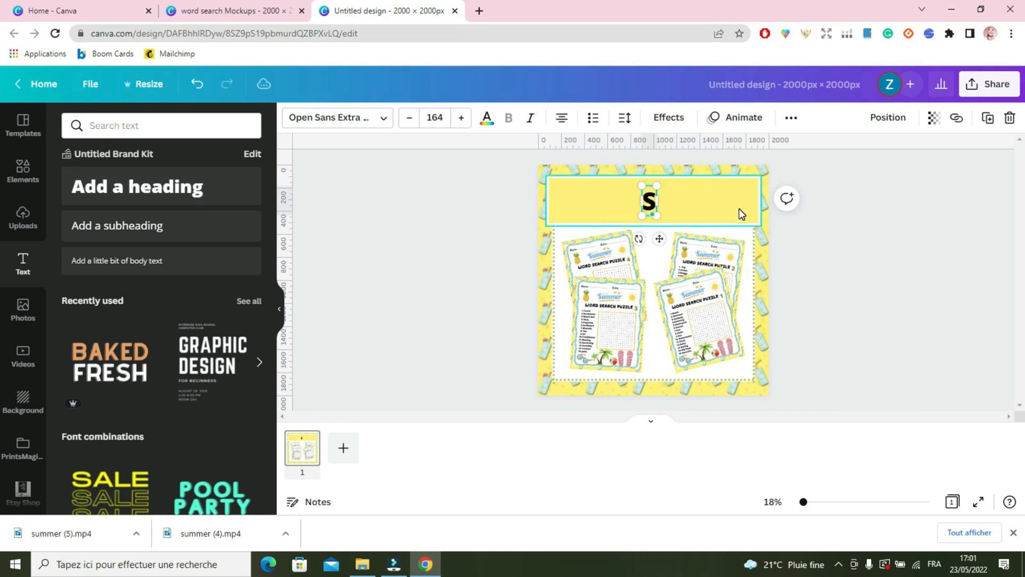
text(ummer Wor)
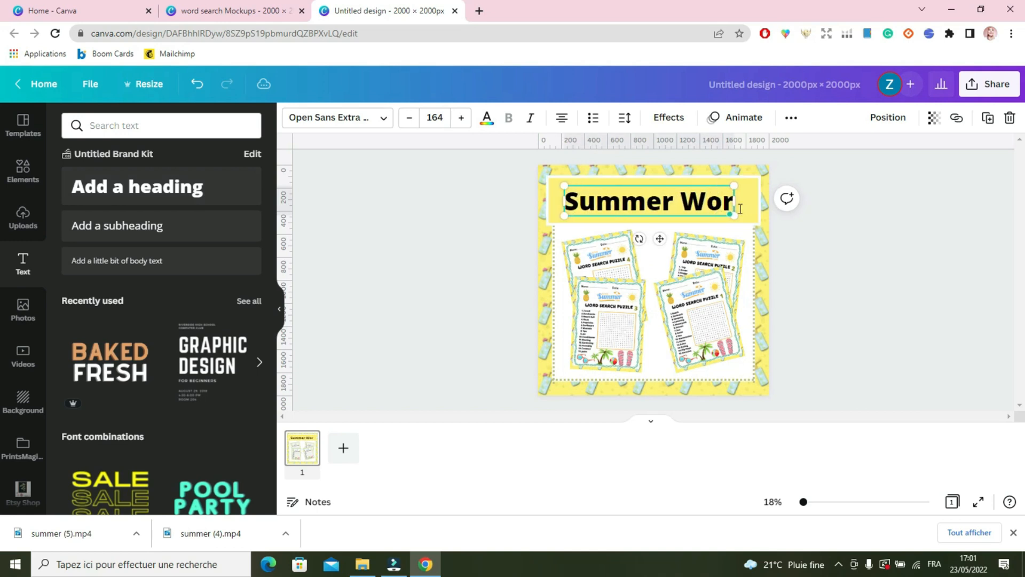
text(d Search Puzzles)
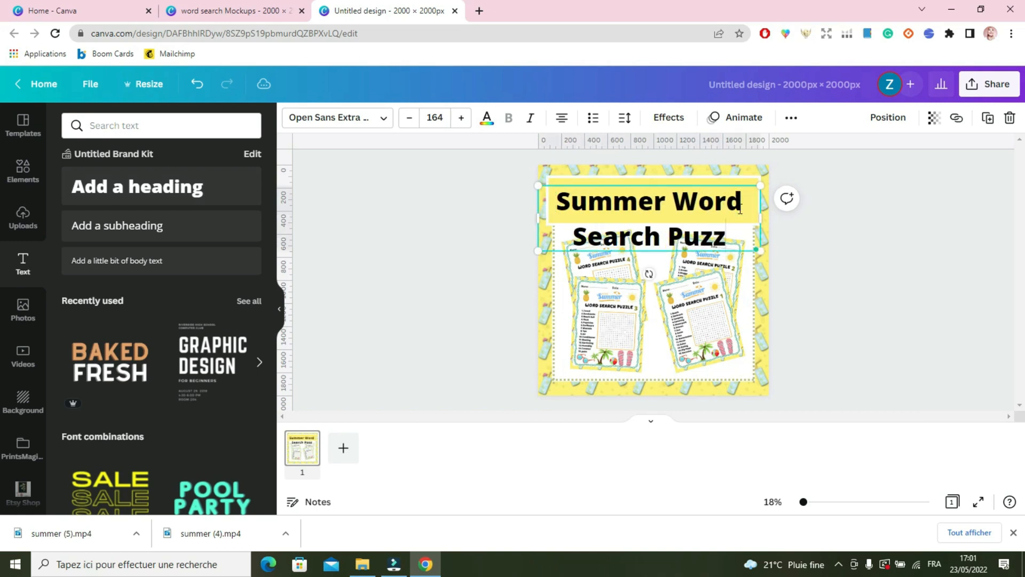
click(794, 257)
Change the title's font to Comica Boom Regular and reduce its size to 146.
click(672, 220)
click(386, 124)
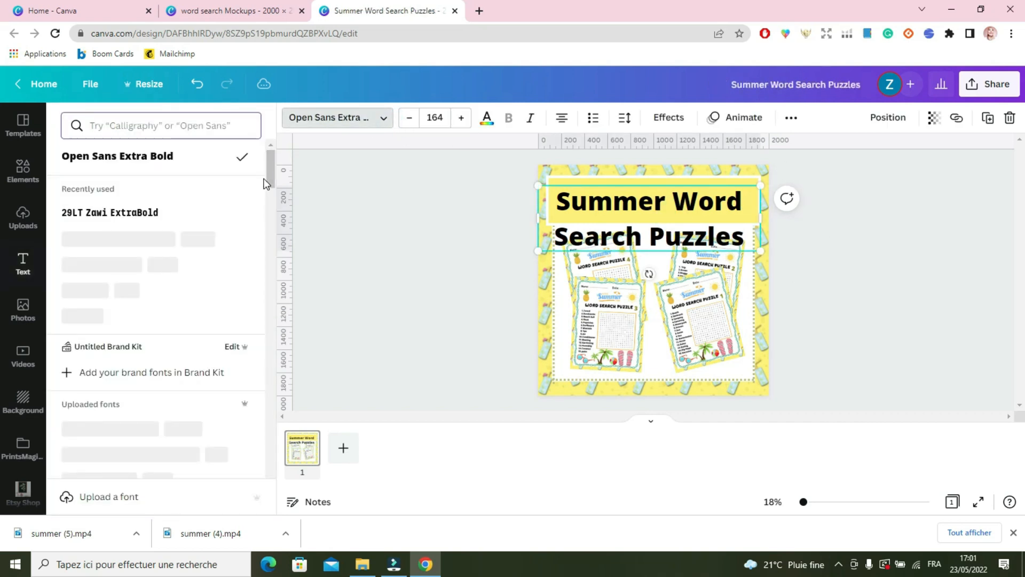
scroll(149, 302, down, 5)
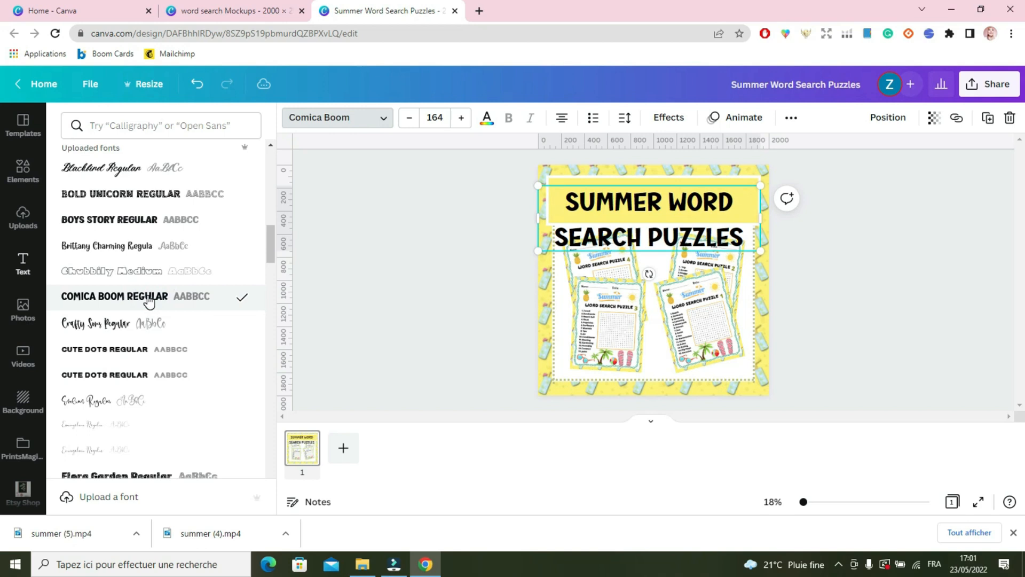
click(417, 124)
click(417, 124)
click(417, 124)
Break the title after "Summer", reduce its size to 126 so it takes two lines, and position it on the banner.
click(669, 198)
key(Return)
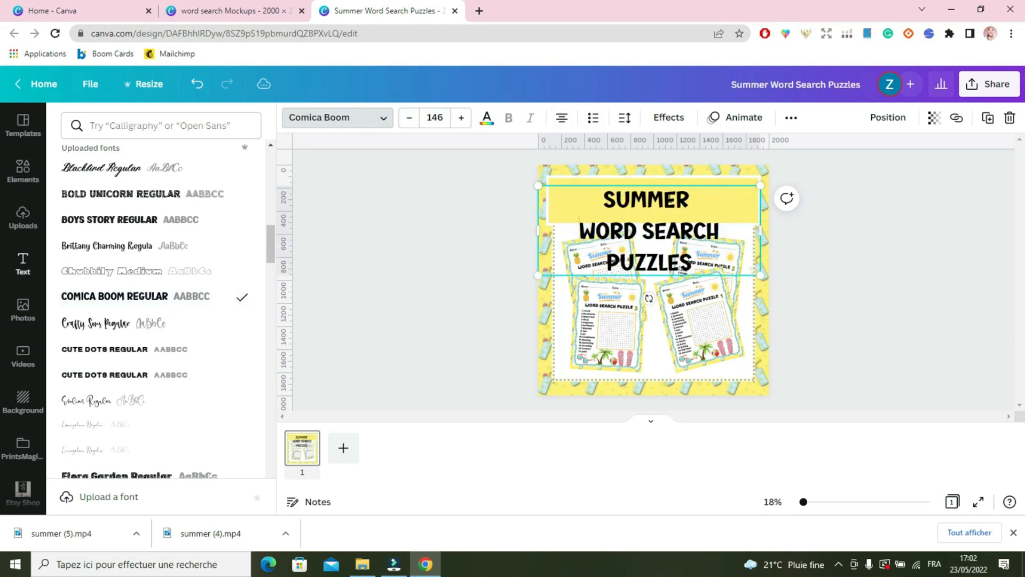
mouse_move(759, 231)
mouse_down()
mouse_move(805, 232)
mouse_move(756, 231)
mouse_up()
click(802, 268)
click(486, 232)
drag(665, 215, 671, 201)
Tighten the title's line spacing and recentre the text on the yellow banner.
click(670, 116)
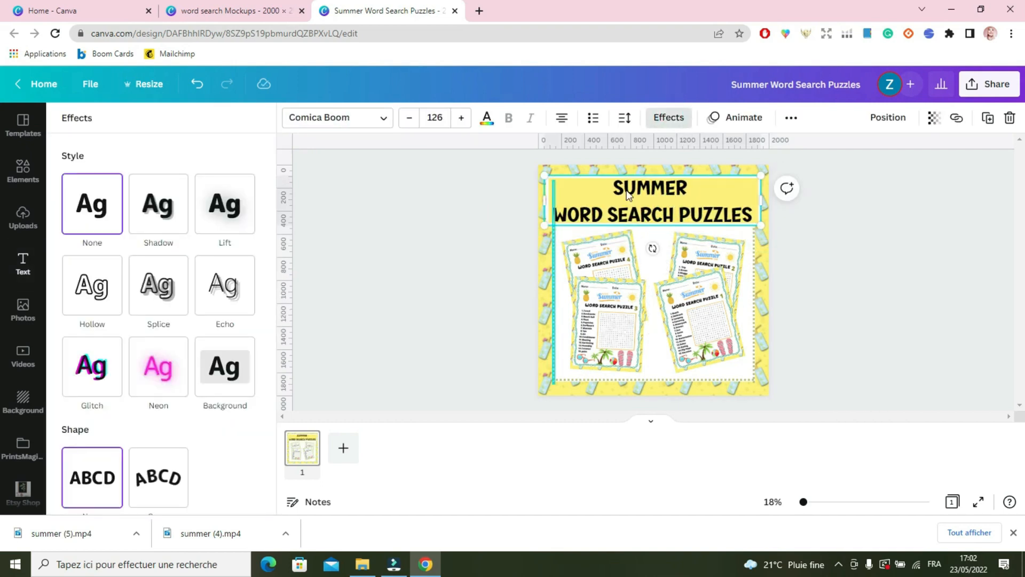
click(624, 118)
click(468, 207)
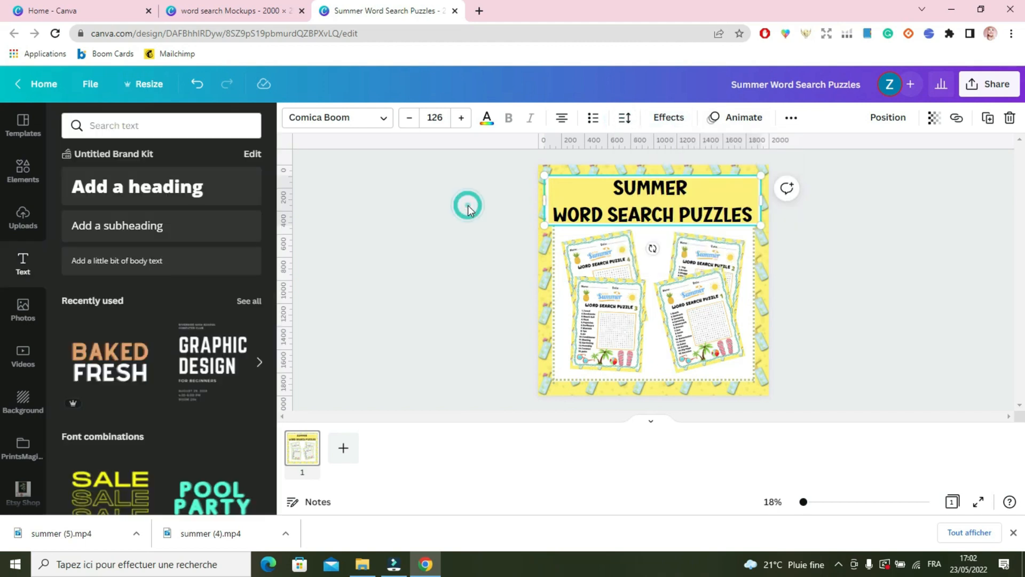
click(625, 119)
drag(700, 214, 668, 212)
click(465, 224)
Increase the font size of the word "Summer" in the title to 140.
click(692, 192)
double_click(690, 190)
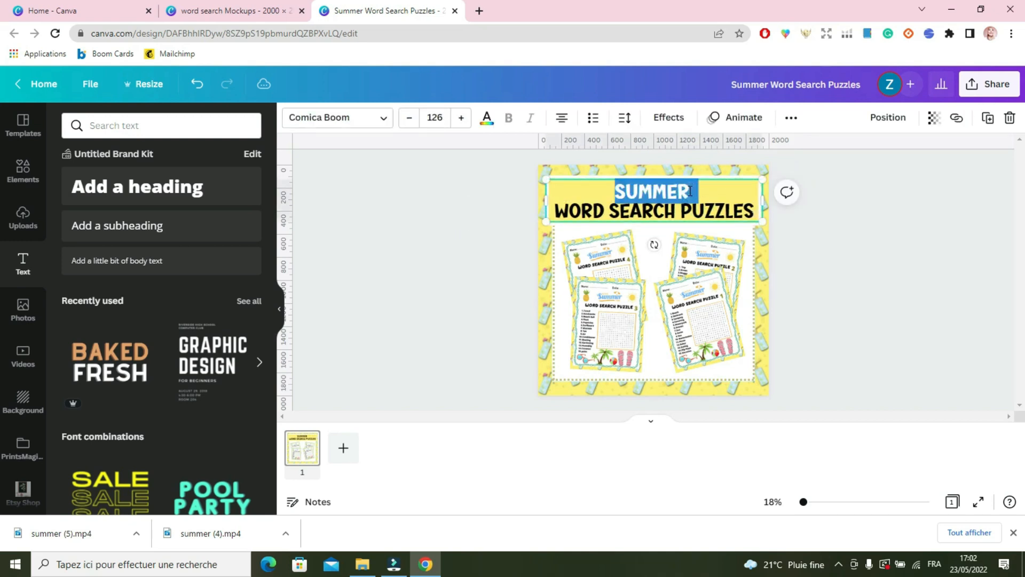
click(464, 118)
click(464, 117)
click(463, 118)
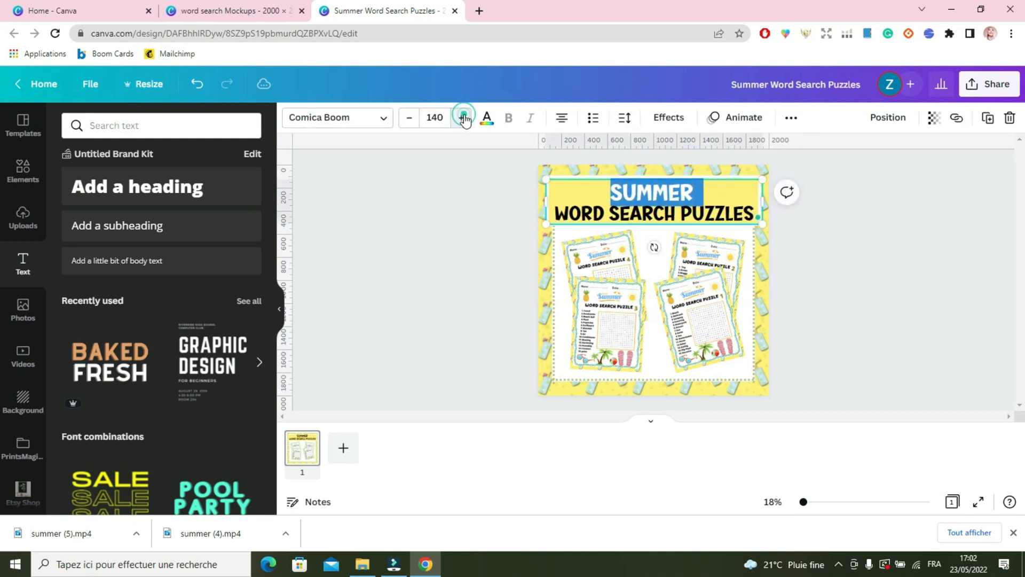
click(890, 280)
click(743, 218)
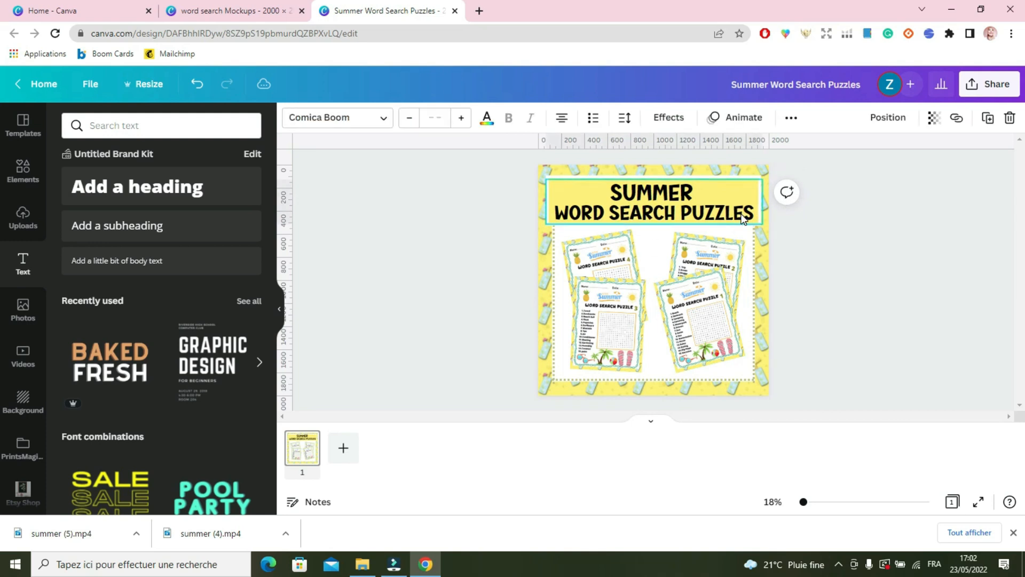
Add the uploaded palm tree image to the mockup and place it, scaled down, at the lower middle over the puzzle pages.
click(500, 268)
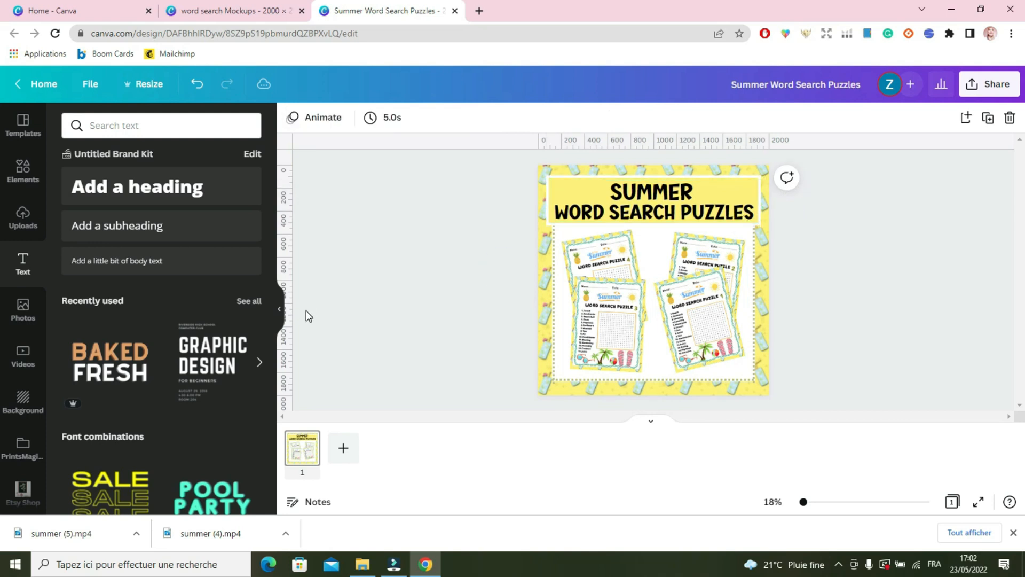
click(31, 229)
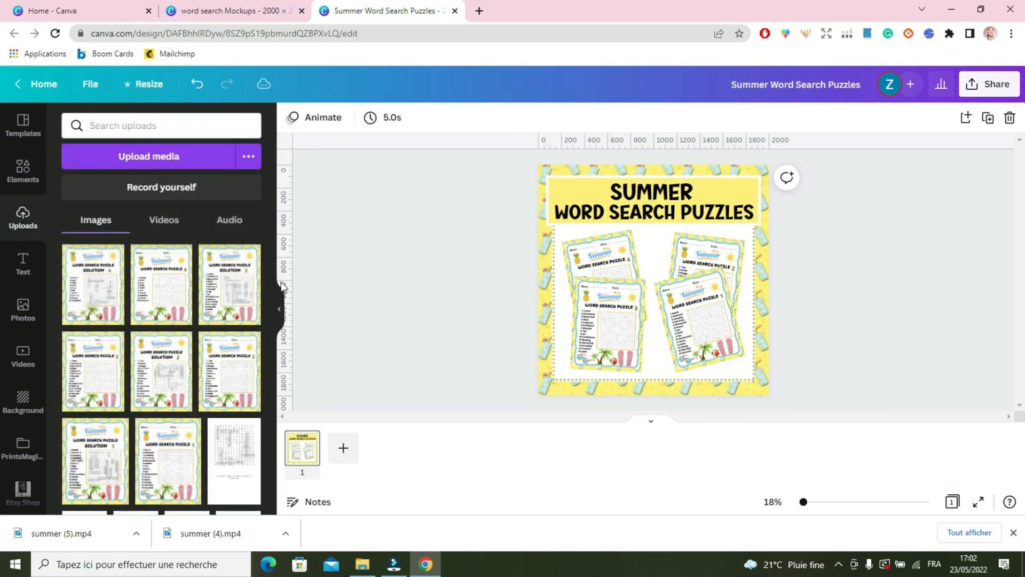
drag(269, 244, 272, 336)
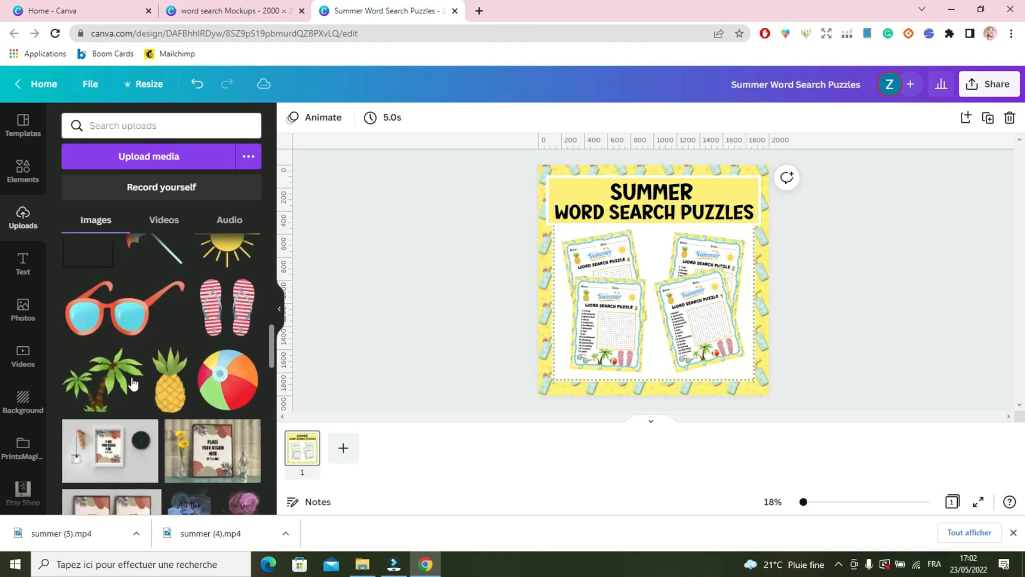
click(102, 380)
drag(664, 296, 674, 340)
drag(754, 262, 694, 339)
drag(635, 376, 669, 371)
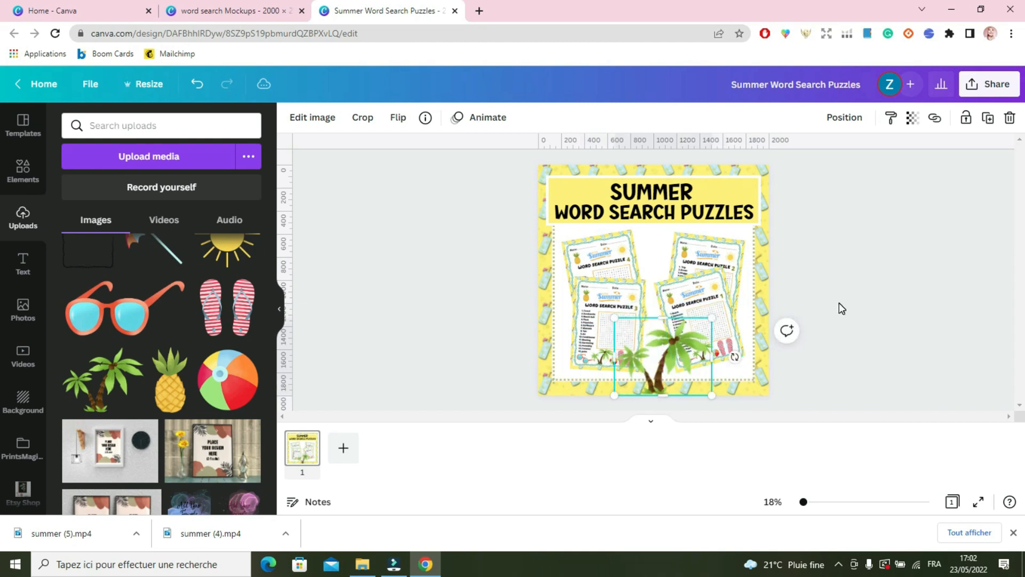
Enlarge the palm tree and shift it to the lower-right corner of the design.
click(853, 276)
click(655, 374)
drag(711, 317, 755, 283)
drag(688, 348, 707, 346)
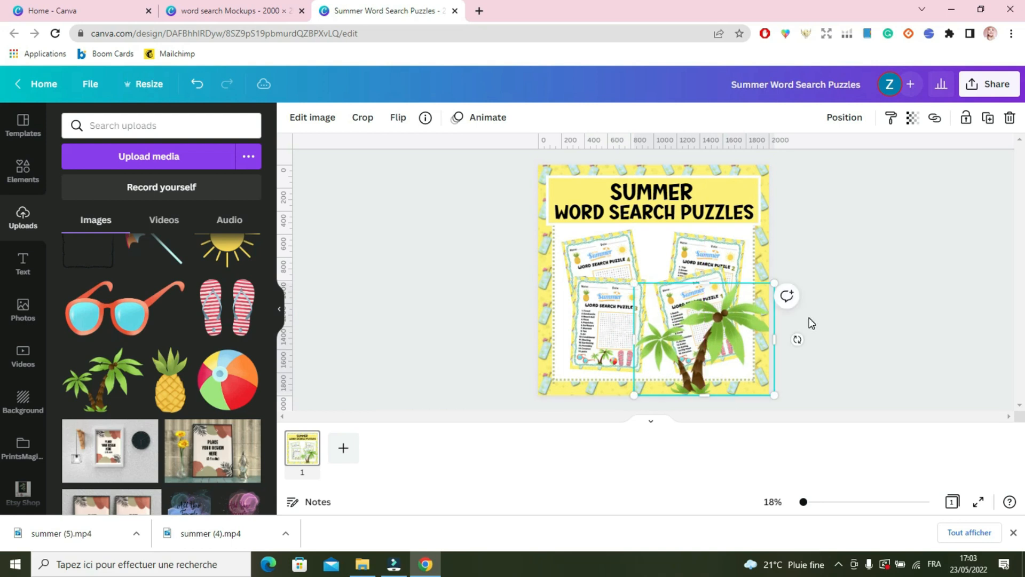
click(809, 317)
Enlarge, rotate and rearrange the four puzzle pages so they overlap beside the palm tree, with puzzles 3 and 1 in front.
click(692, 252)
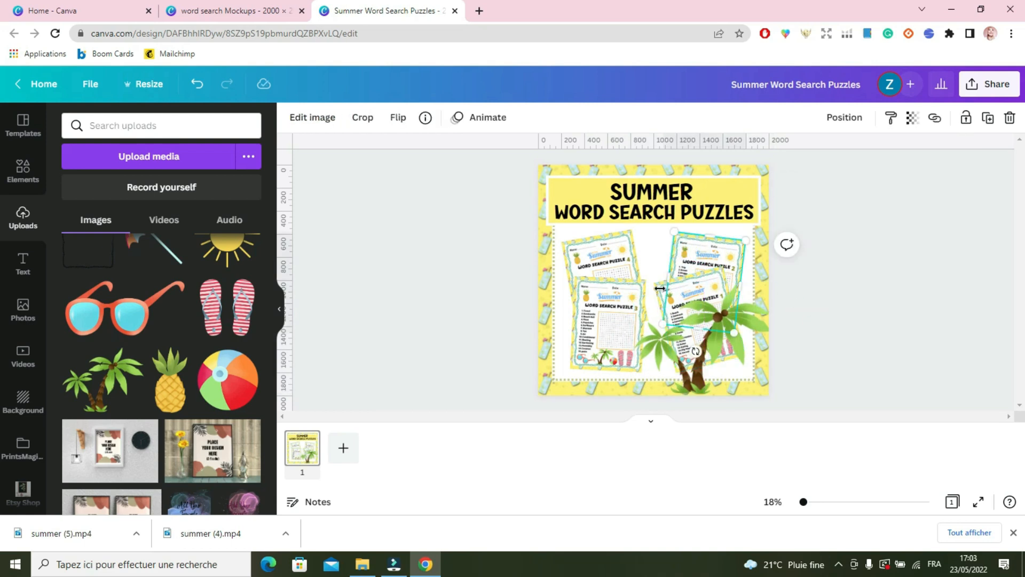
click(636, 309)
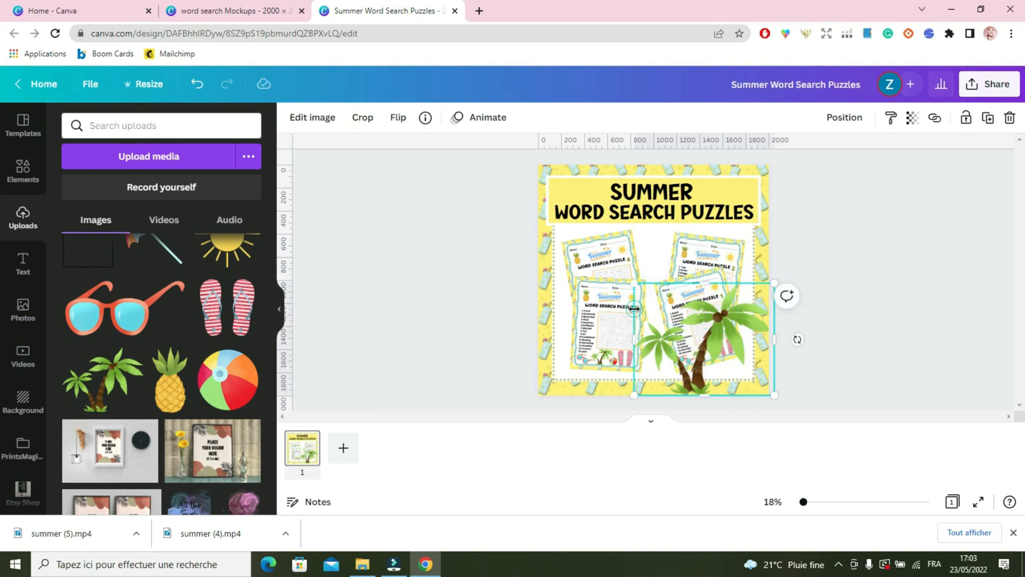
click(826, 244)
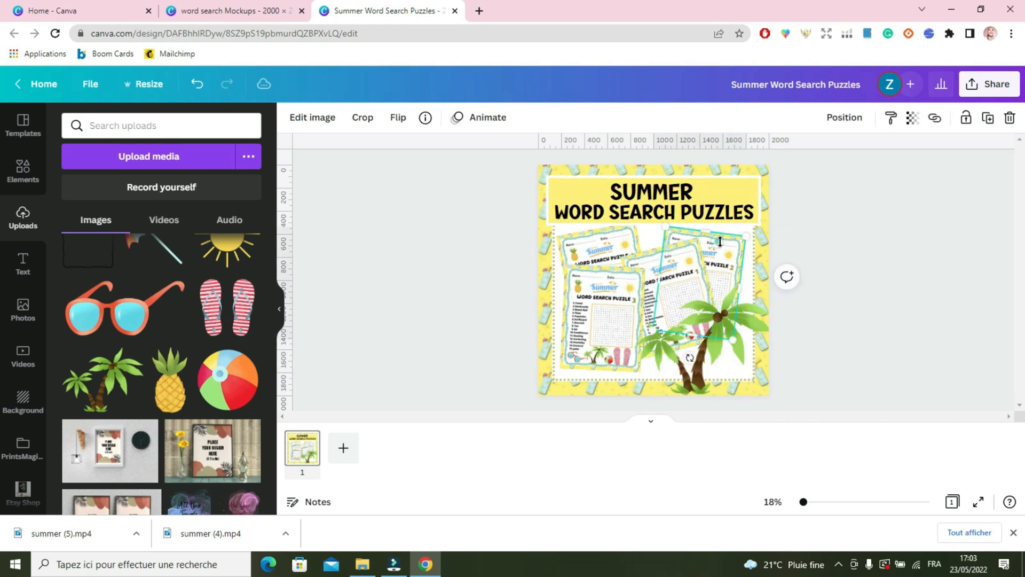
click(907, 234)
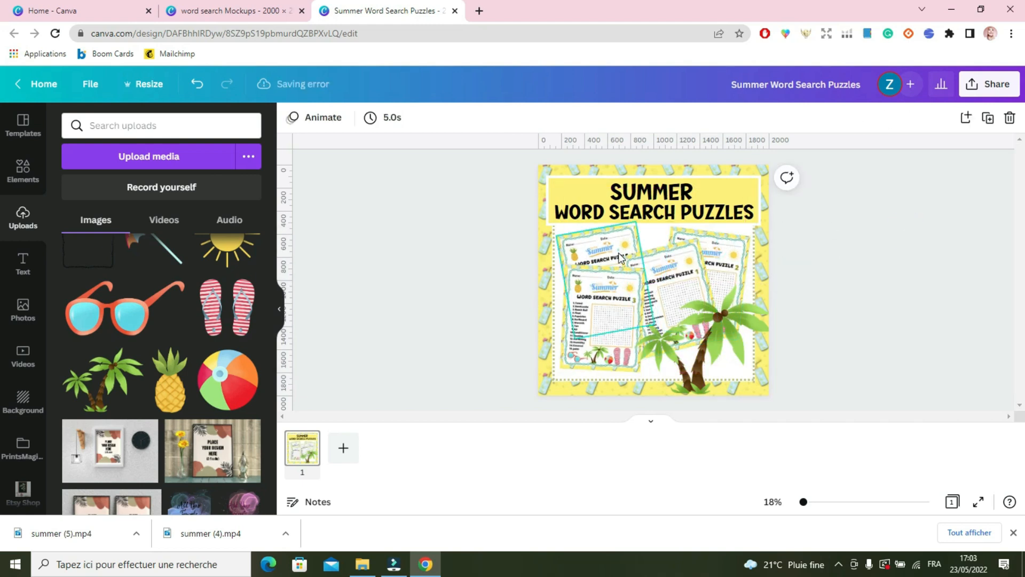
drag(619, 254, 622, 248)
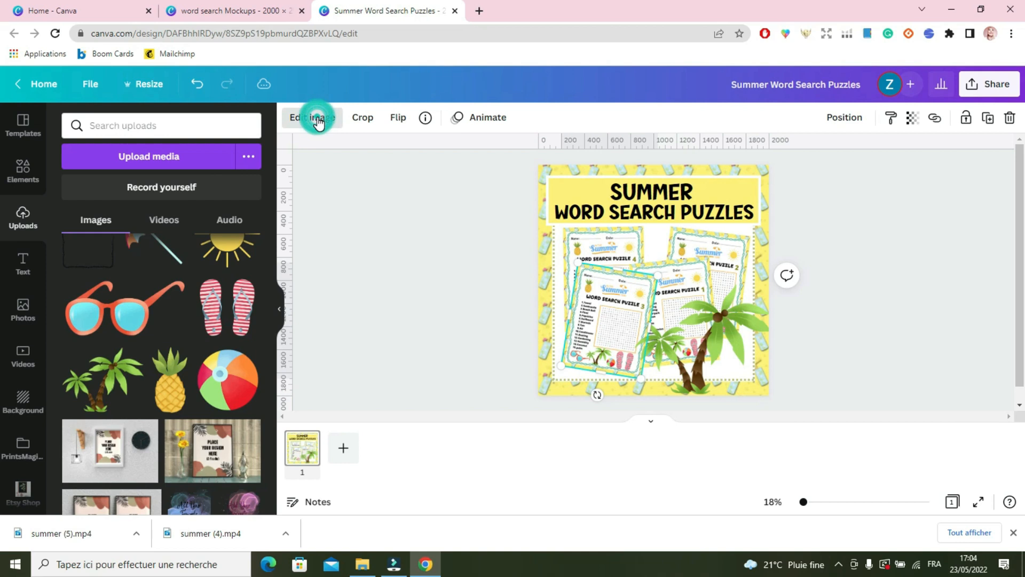
Apply the Glow shadow effect to the two front puzzle pages, 3 and 1.
click(317, 120)
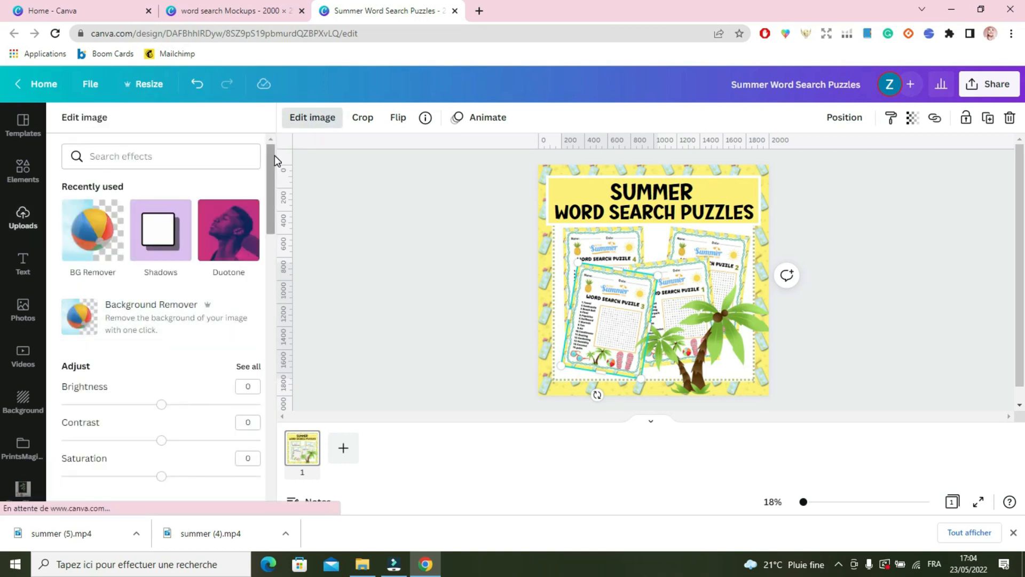
click(165, 235)
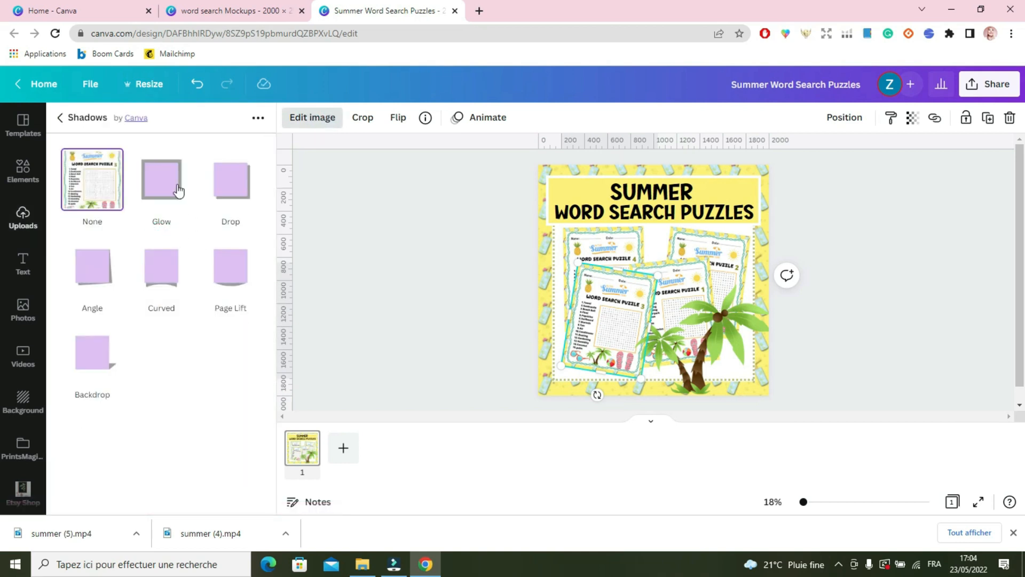
click(163, 185)
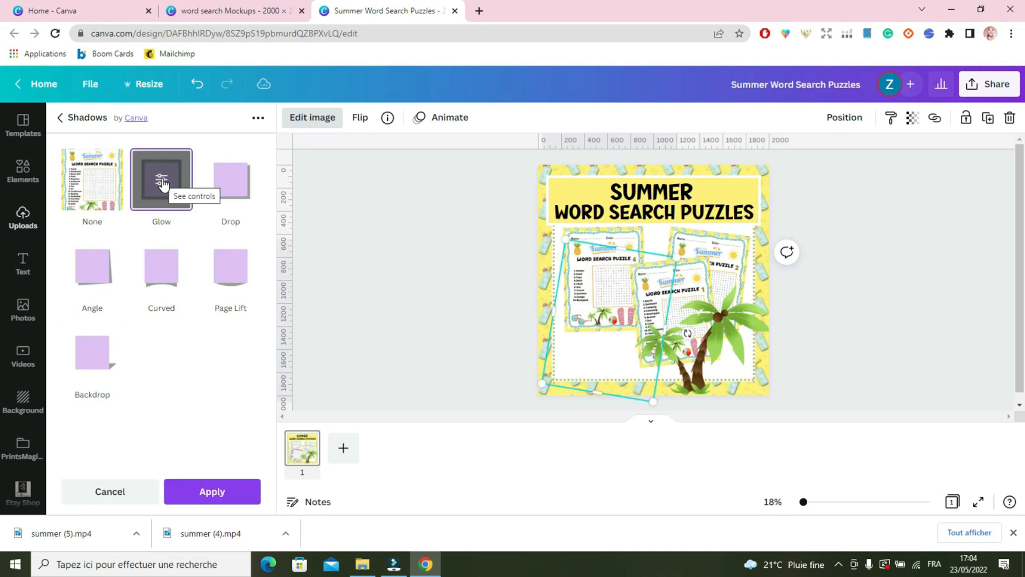
click(699, 279)
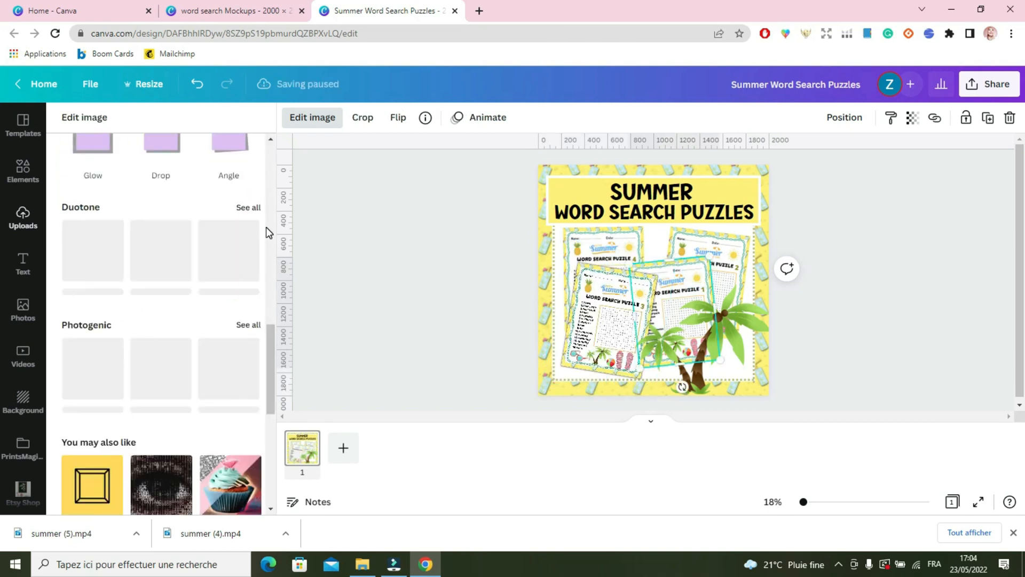
drag(275, 337, 271, 298)
click(89, 334)
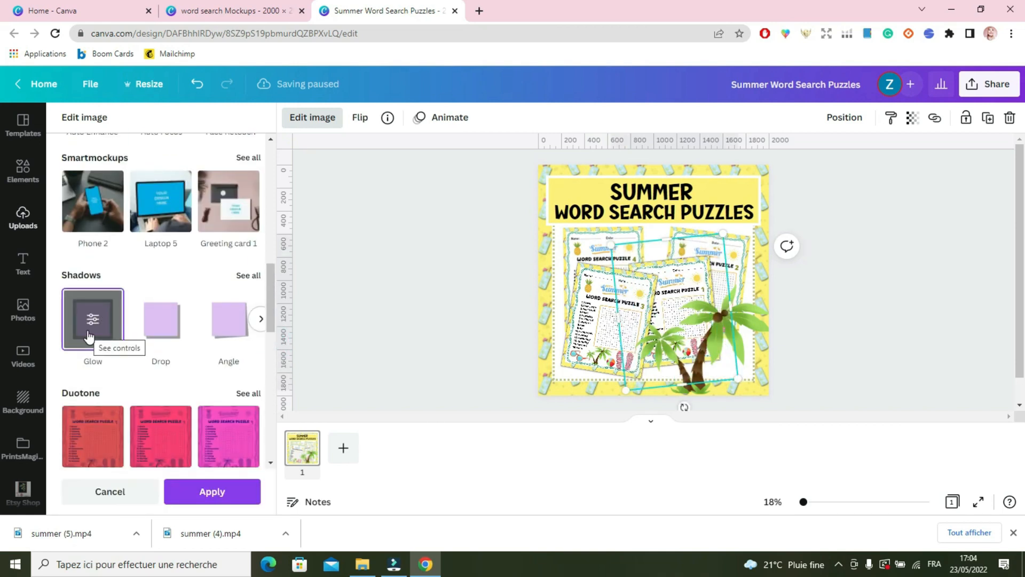
click(808, 286)
Apply the Glow shadow effect to the two back puzzle pages, 2 and 4.
click(727, 258)
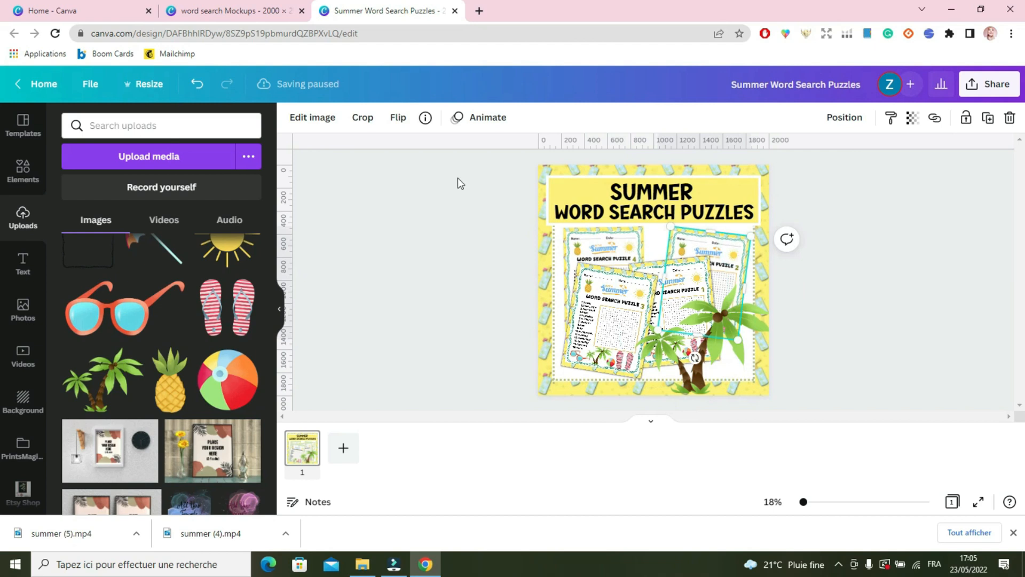
click(326, 122)
click(171, 226)
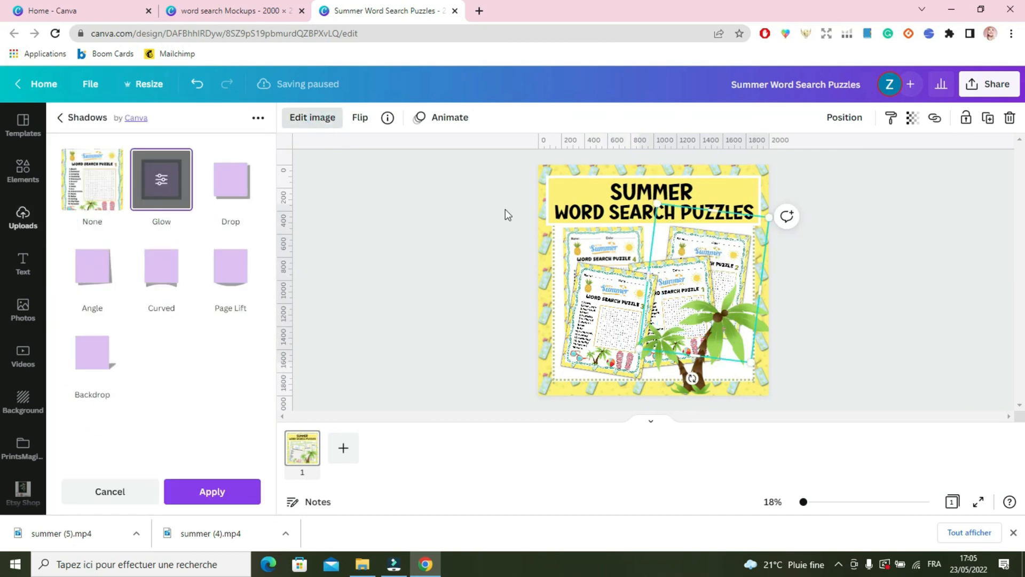
click(604, 251)
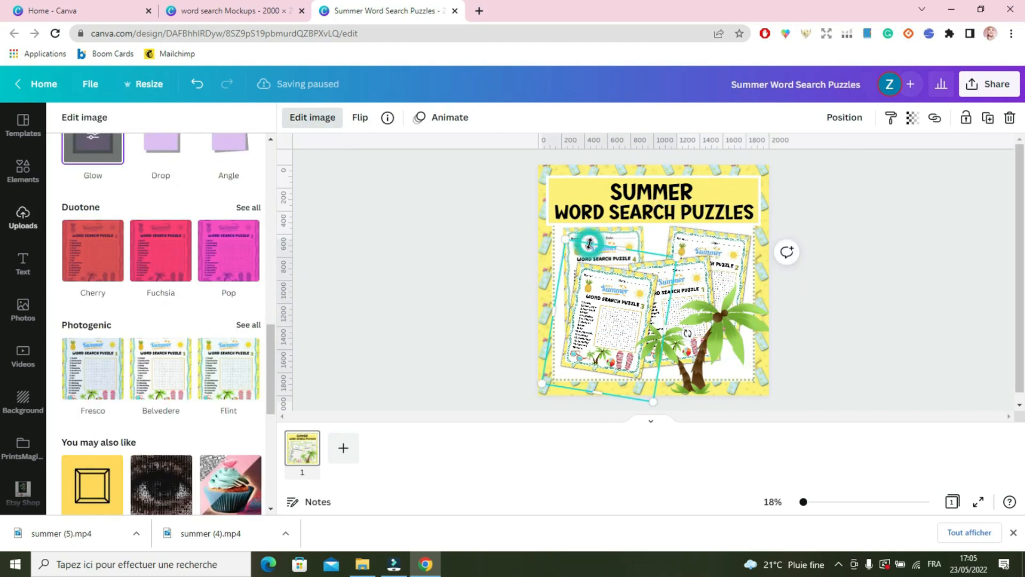
click(92, 160)
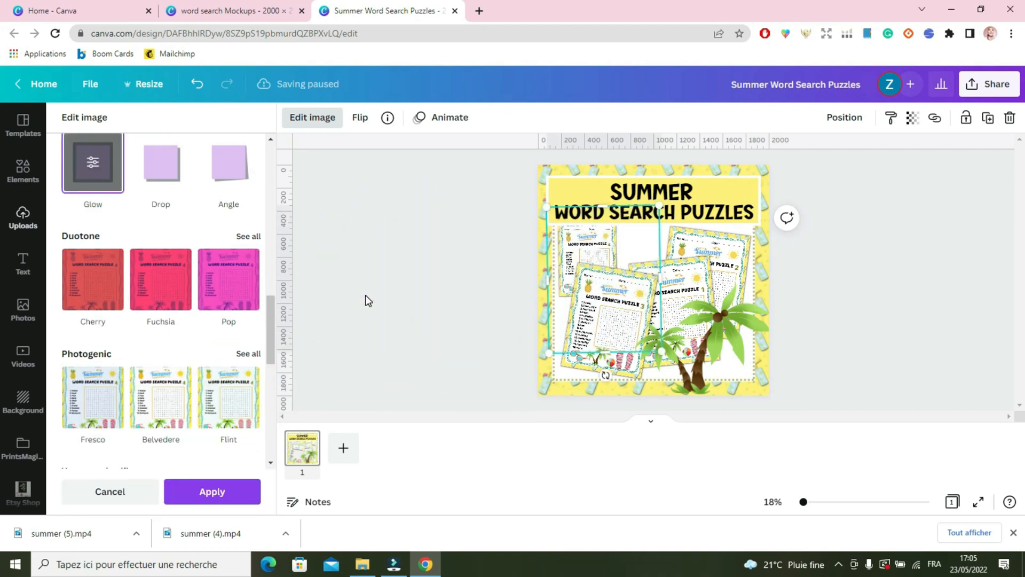
click(446, 355)
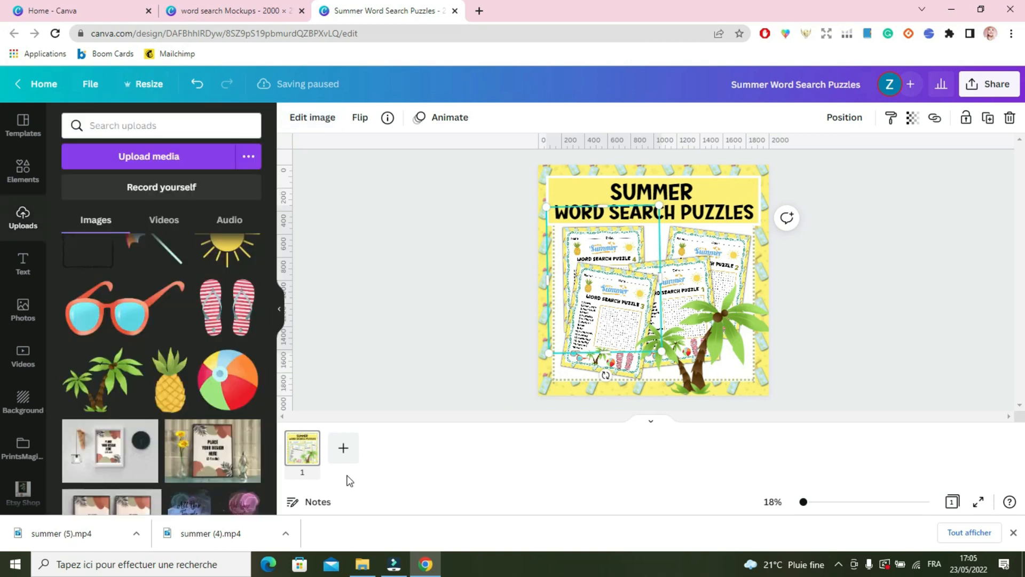
Duplicate the finished cover page as page 2.
click(306, 454)
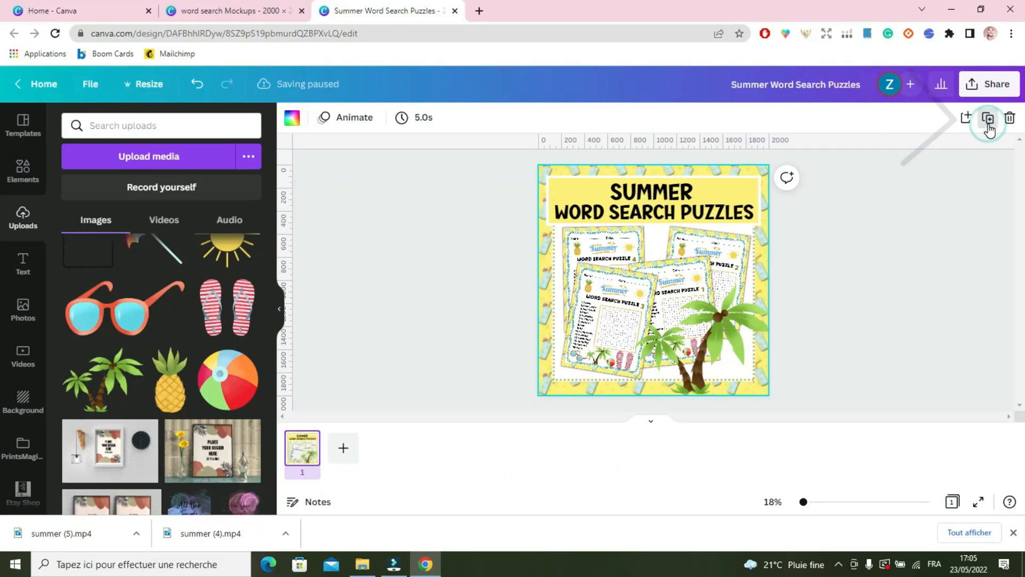
click(989, 129)
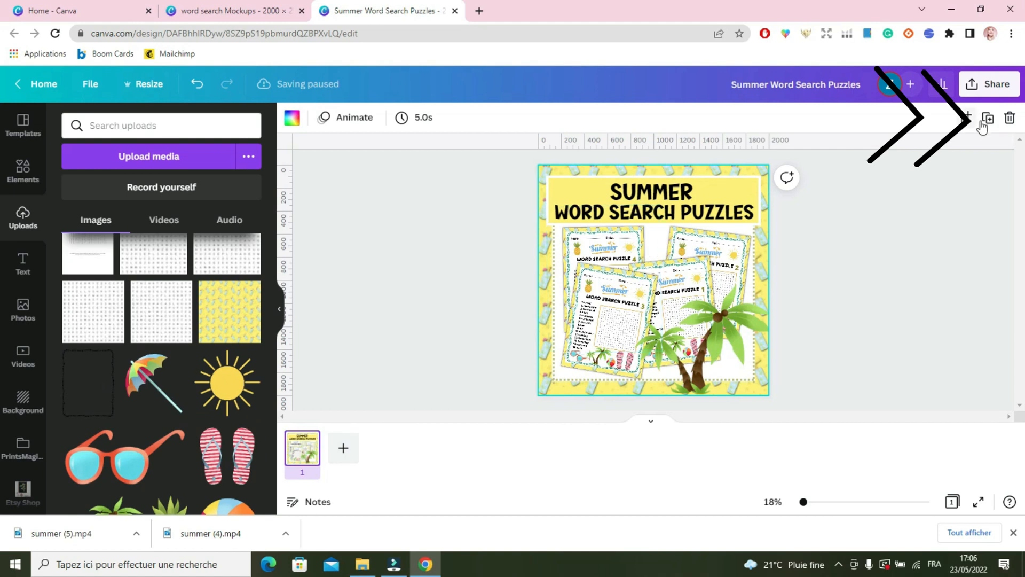
click(985, 125)
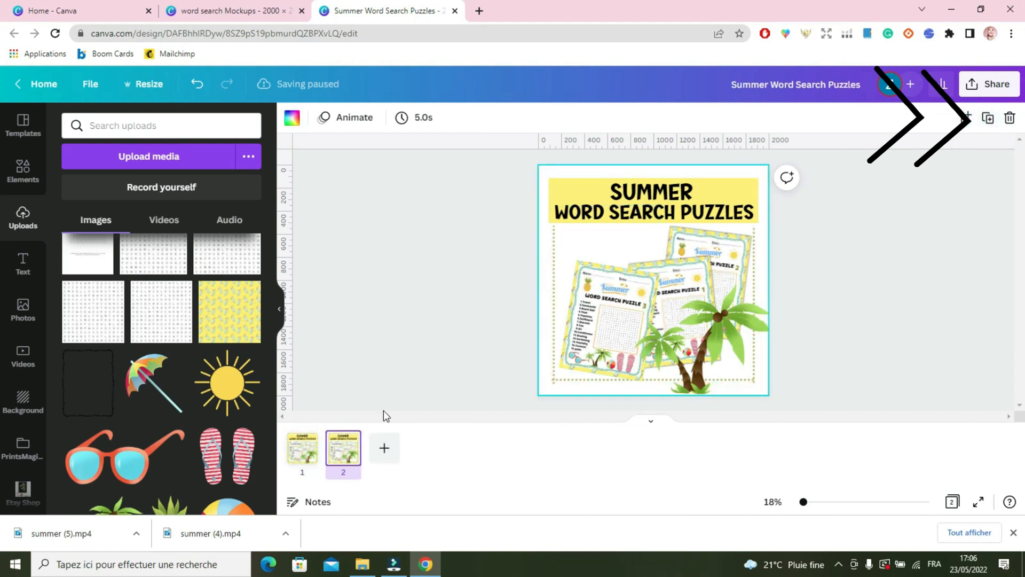
Clear page 2 down to its patterned background and dotted frame by deleting the puzzle pages, palm tree and title banner.
click(611, 301)
key(Delete)
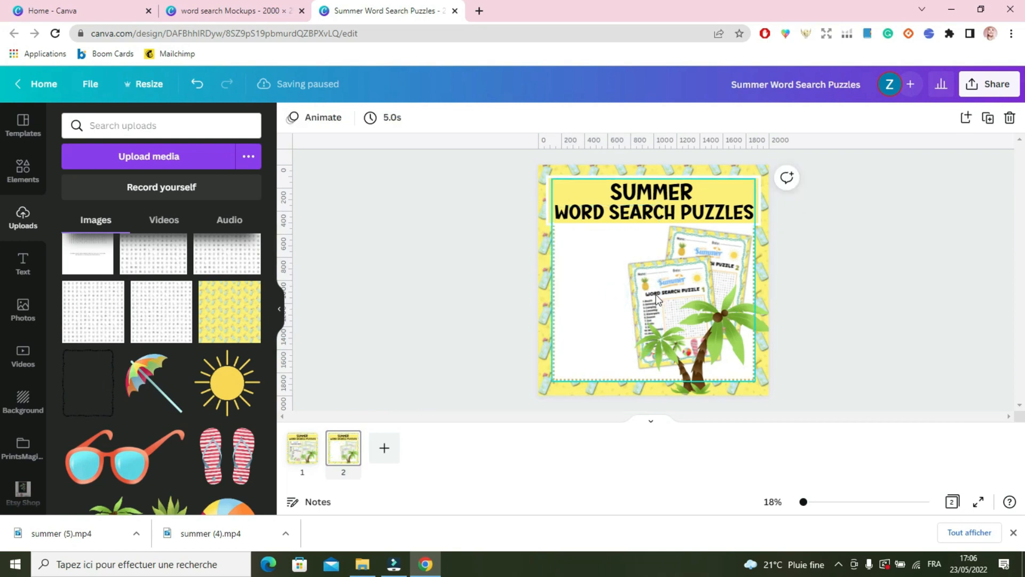
click(671, 294)
key(Delete)
click(670, 294)
key(Delete)
click(684, 293)
key(Delete)
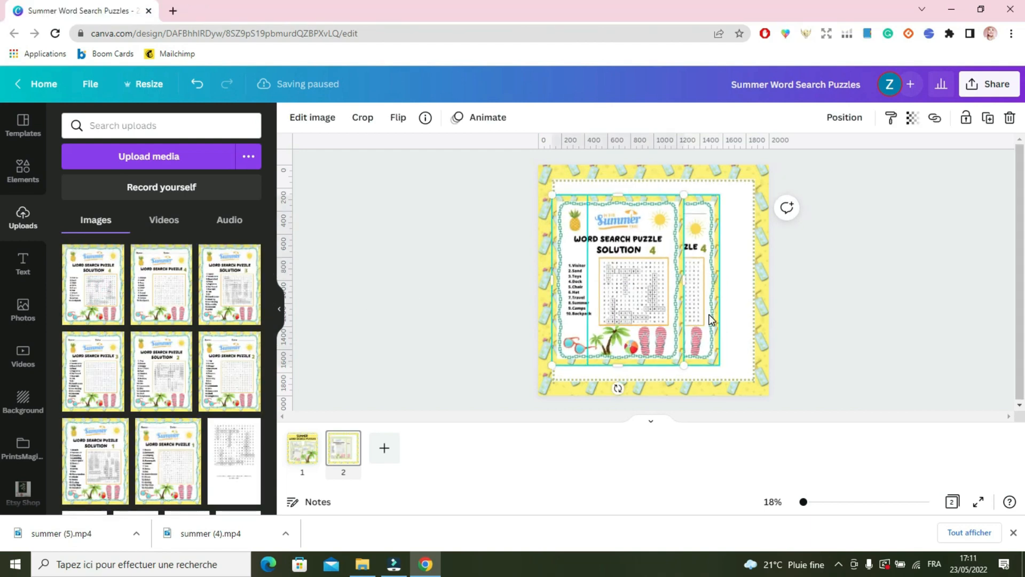
Scale down the puzzle 4 page and its solution together, then arrange them side by side with the solution tilted in front.
shift+click(660, 311)
drag(719, 365, 681, 330)
drag(627, 292, 731, 289)
click(700, 336)
drag(607, 278, 597, 277)
drag(610, 342, 618, 345)
drag(619, 280, 628, 280)
Copy the title text from page 1 to page 2 and place it below the puzzle and solution pages.
click(302, 448)
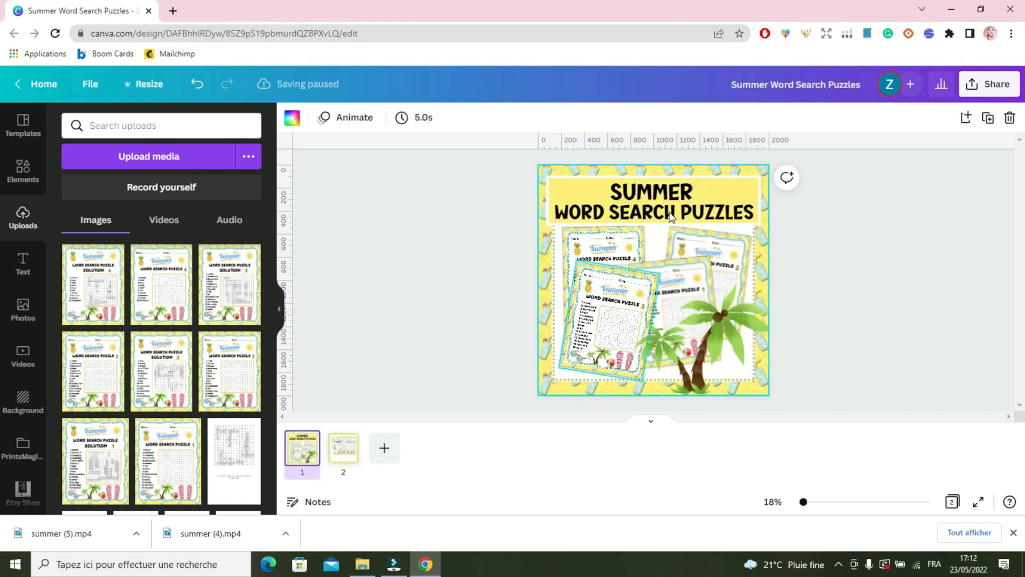
click(641, 211)
key(ctrl+c)
click(343, 448)
key(ctrl+v)
drag(648, 203, 648, 352)
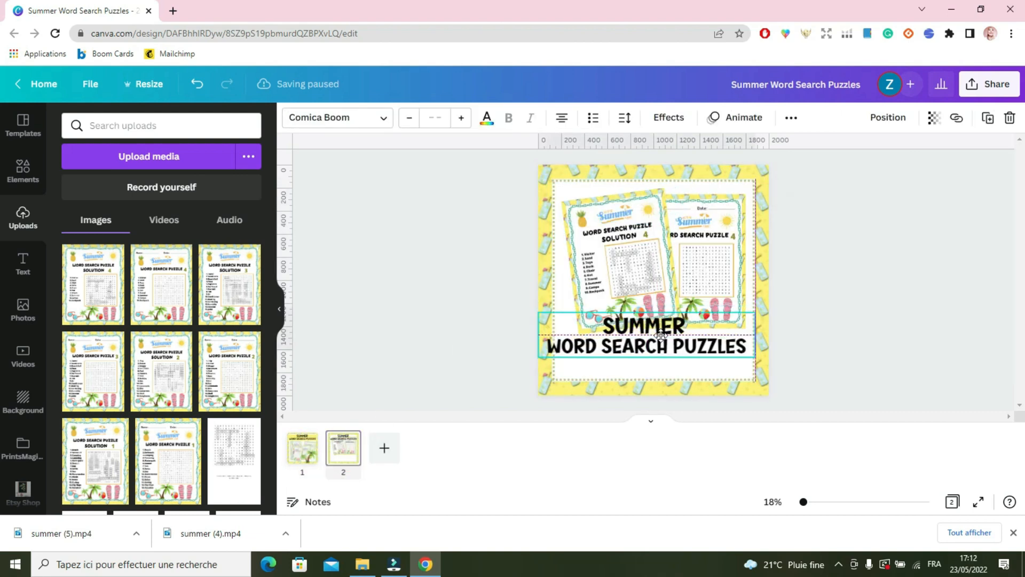
Replace the copied title on page 2 with "WITH ANSWERS" and centre it in the space below the pages.
double_click(661, 350)
double_click(710, 362)
key(BackSpace)
key(BackSpace)
key(BackSpace)
key(BackSpace)
key(BackSpace)
key(BackSpace)
key(BackSpace)
key(BackSpace)
key(BackSpace)
key(BackSpace)
key(BackSpace)
key(BackSpace)
key(BackSpace)
key(BackSpace)
key(BackSpace)
key(BackSpace)
key(BackSpace)
key(BackSpace)
key(BackSpace)
key(BackSpace)
text(WITH ANSWERS)
click(809, 360)
drag(691, 341, 697, 354)
click(505, 318)
Duplicate the answers page as page 3 and delete its "WITH ANSWERS" caption and the solution page.
click(394, 453)
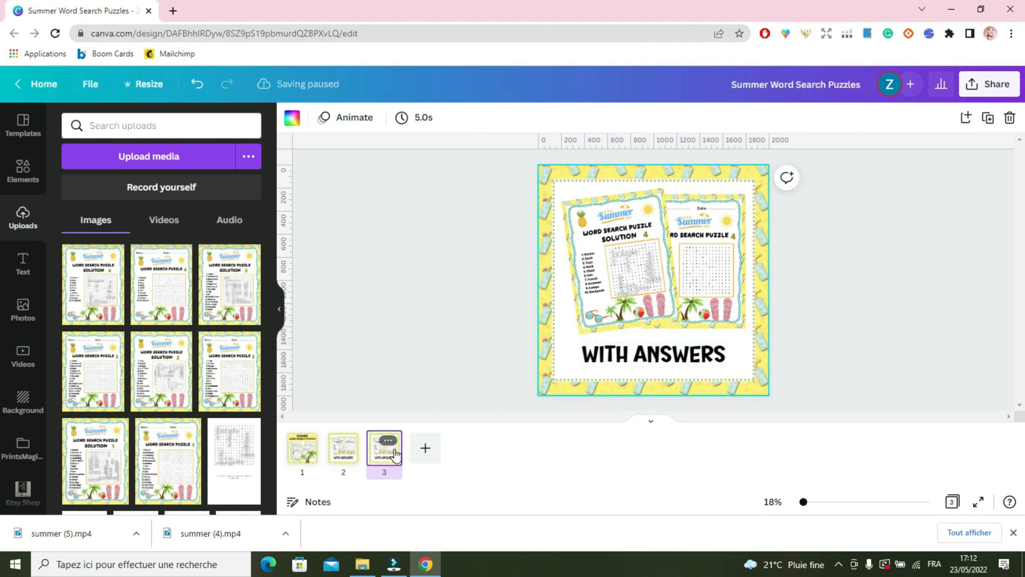
click(683, 355)
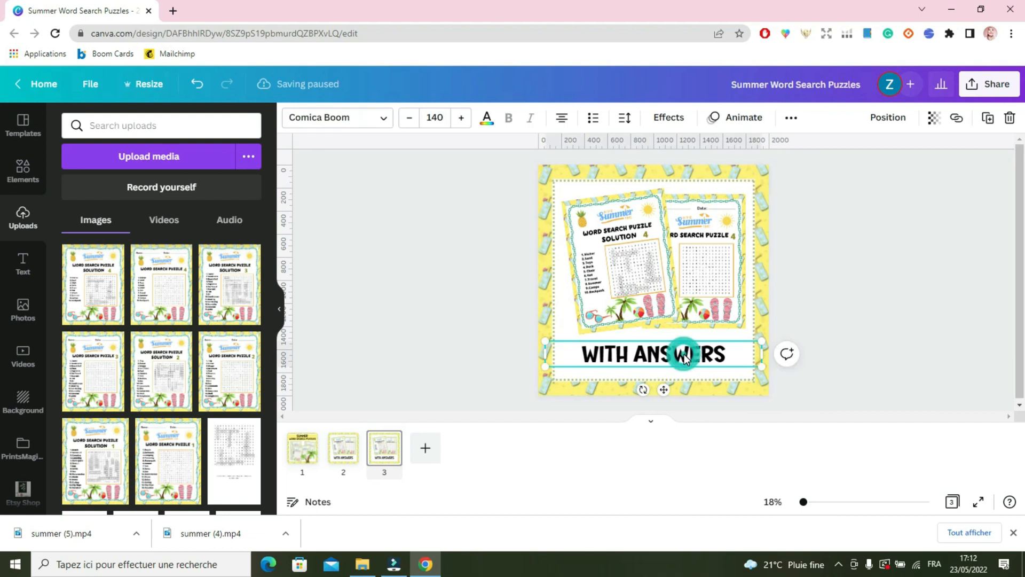
key(Delete)
click(648, 284)
key(Delete)
Shrink the remaining puzzle page on page 3 and move it to the upper-left corner of the dotted frame.
drag(679, 293, 603, 287)
drag(670, 322, 620, 283)
drag(615, 245, 611, 245)
key(ctrl+minus)
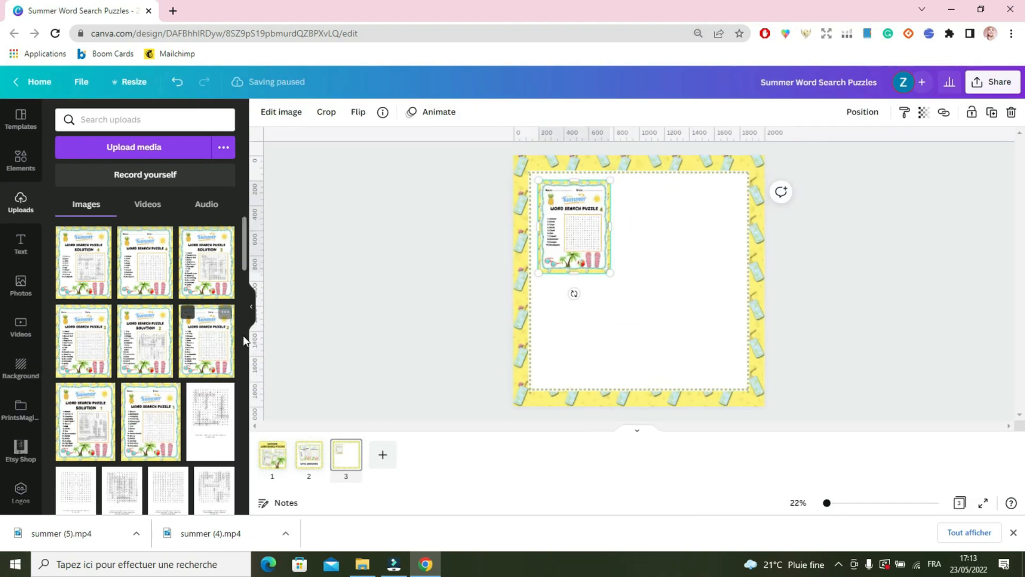
Duplicate the small puzzle page into a row of three, then duplicate that row below to form a 3 × 2 grid.
key(ctrl+d)
drag(583, 243, 716, 347)
key(ctrl+v)
shift+click(656, 232)
shift+click(575, 233)
key(ctrl+d)
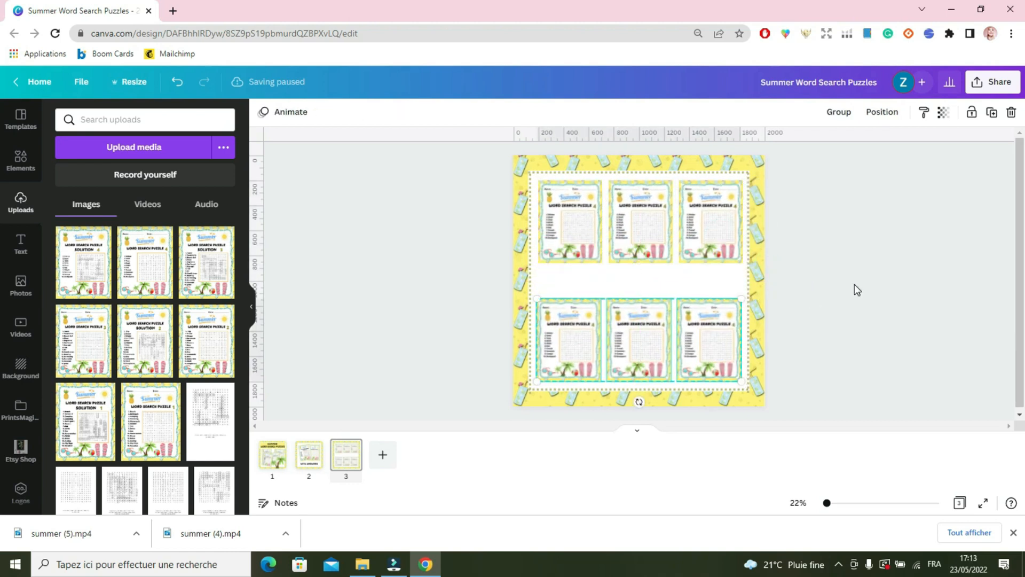
Replace the images in the grid's upper row with the uploaded pages of puzzles 4, 3 and 1.
click(813, 302)
drag(152, 282, 570, 222)
drag(83, 341, 638, 227)
drag(164, 430, 710, 229)
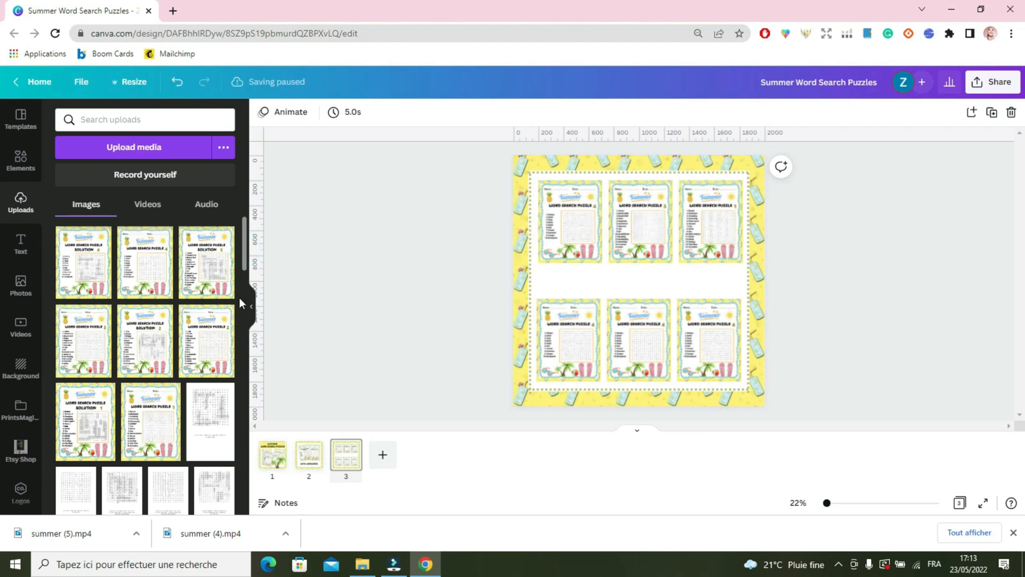
Replace the outer images of the lower row with the Solution 3 and Solution 4 pages and leave the middle spot empty.
drag(219, 272, 569, 363)
drag(150, 340, 635, 358)
drag(83, 262, 720, 327)
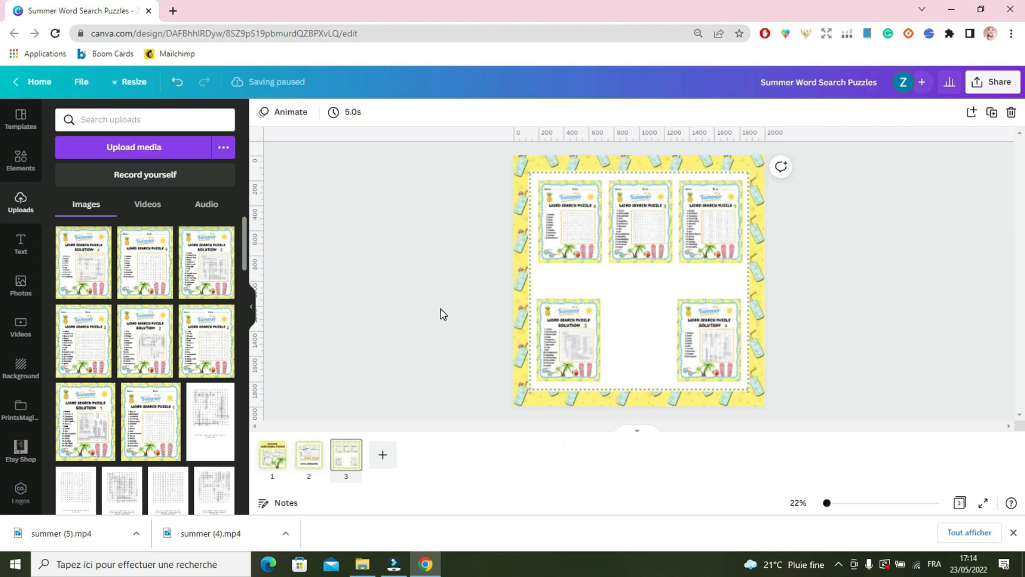
Copy the "WITH ANSWERS" text from page 2 to page 3 and place it between the two rows.
click(315, 453)
click(558, 382)
key(ctrl+c)
click(346, 454)
key(ctrl+v)
drag(656, 378, 655, 293)
Replace the text between the two rows on page 3 with "2 FORMATS PDF& JPEG".
double_click(652, 284)
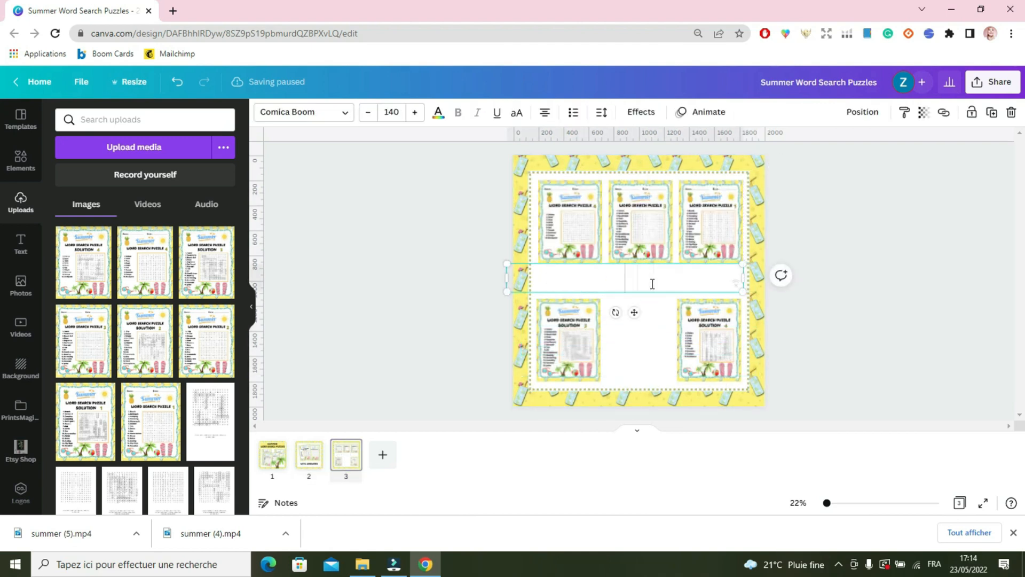
text(2 FORMATS PDF6)
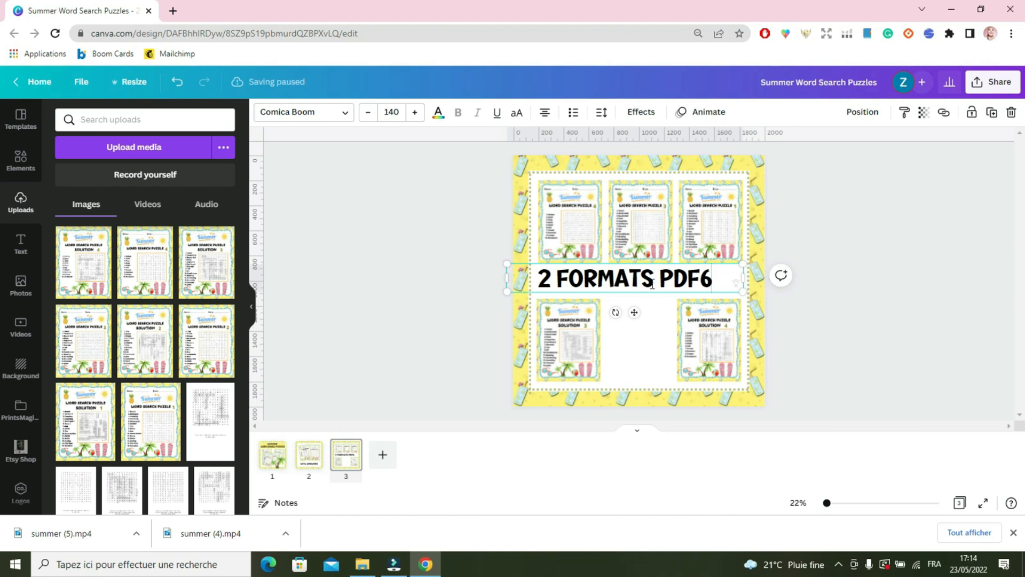
key(BackSpace)
text(&)
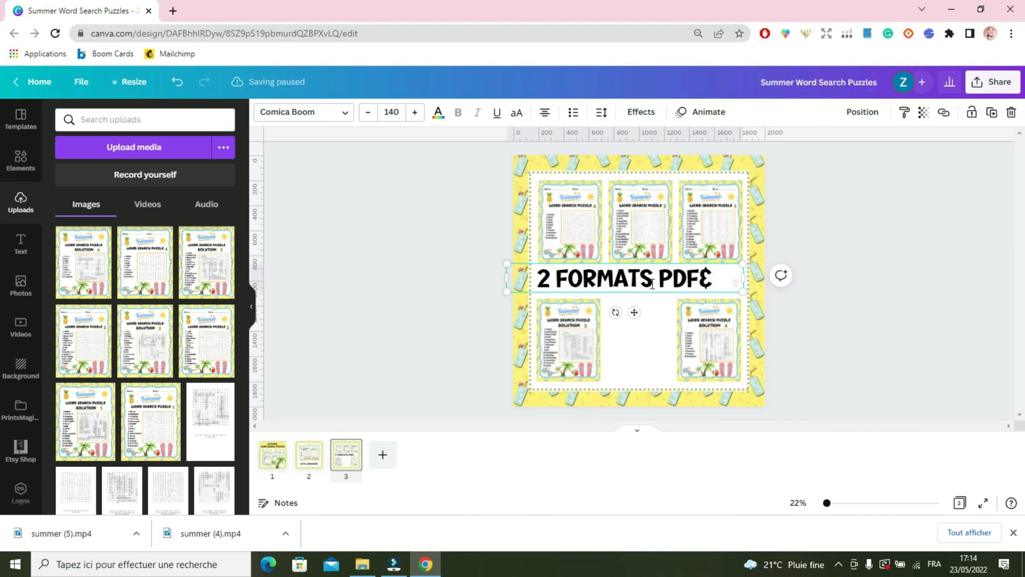
text( JPEG)
click(850, 320)
Centre the formats text between the rows and place the Solution 2 page in the lower row's empty middle spot.
drag(689, 270, 701, 276)
drag(633, 357, 633, 364)
click(800, 363)
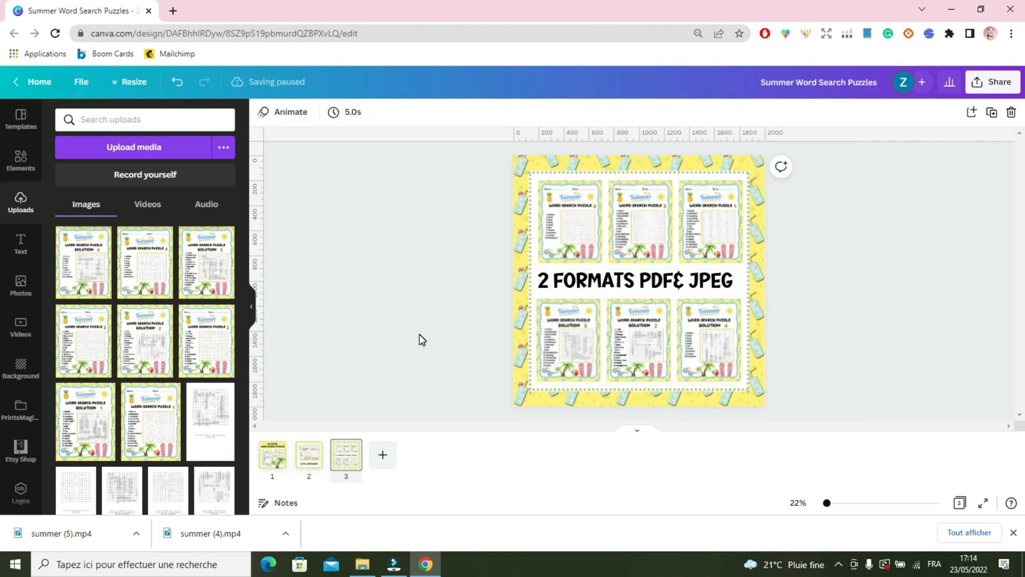
Duplicate page 3 as page 4 and delete the three puzzle images in the upper row of the copy.
click(353, 461)
drag(843, 503, 825, 502)
click(991, 112)
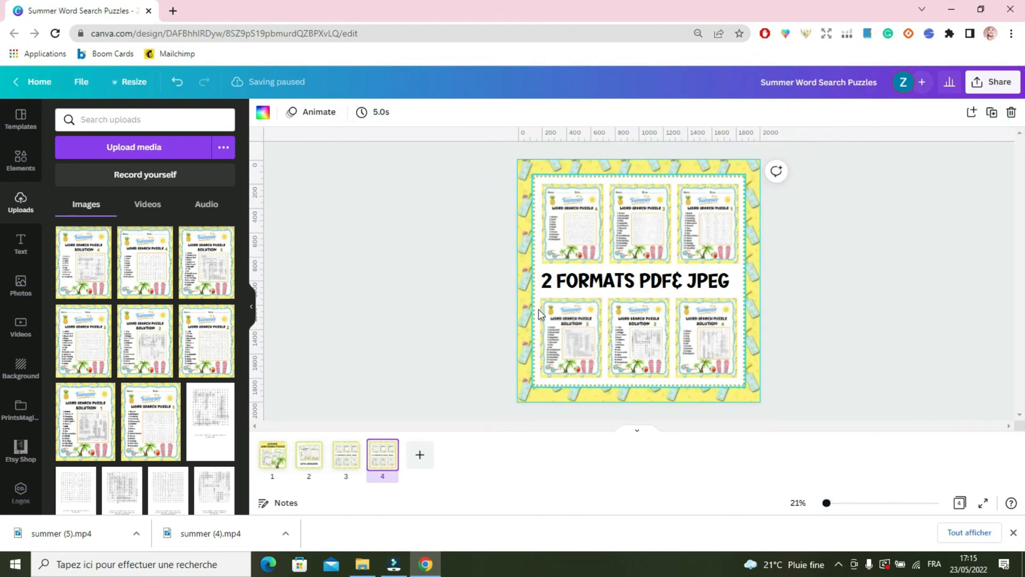
click(569, 233)
key(Delete)
click(639, 224)
key(Delete)
click(706, 249)
key(Delete)
Move page 4's text down to the lower edge, move the Solution 3 image to the upper area and delete the other two solutions.
drag(639, 284, 634, 381)
drag(574, 334, 575, 220)
click(643, 340)
key(Delete)
click(723, 336)
key(Delete)
Duplicate the remaining page image on page 4 to build two overlapping pairs side by side.
click(574, 224)
drag(592, 249, 711, 252)
shift+click(556, 220)
key(ctrl+d)
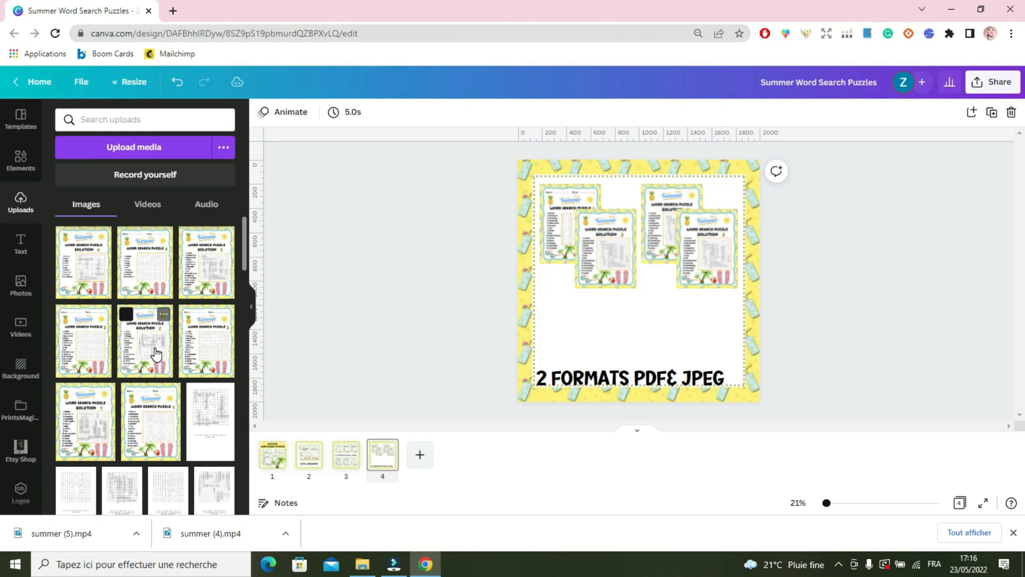
Replace the solution images in the overlapping pairs with the uploaded pages of puzzles 2, 3 and 4.
drag(217, 357, 606, 246)
drag(84, 340, 665, 214)
drag(145, 261, 706, 248)
Move the text up beneath the puzzle images and replace it with "4 PAGES" and "55 WORDS" on two lines.
drag(674, 377, 686, 319)
drag(686, 319, 733, 320)
key(BackSpace)
key(BackSpace)
key(BackSpace)
key(BackSpace)
key(BackSpace)
key(BackSpace)
key(BackSpace)
key(BackSpace)
key(BackSpace)
key(BackSpace)
key(BackSpace)
key(BackSpace)
key(BackSpace)
key(BackSpace)
key(BackSpace)
text(4 PAGES)
key(Return)
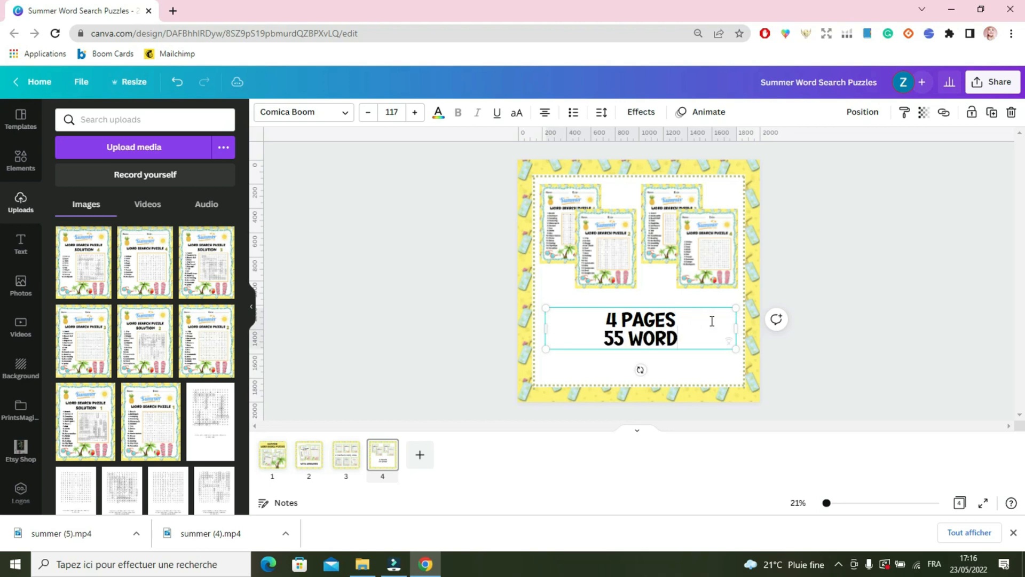
Enlarge the "4 PAGES 55 WORDS" text and centre it in the lower half of the frame.
drag(740, 332, 675, 366)
click(776, 346)
click(641, 342)
click(872, 389)
Align the dotted border lines at the frame's corners on page 4 and check the dotted frame on page 3.
drag(826, 502, 833, 502)
scroll(373, 221, down, 3)
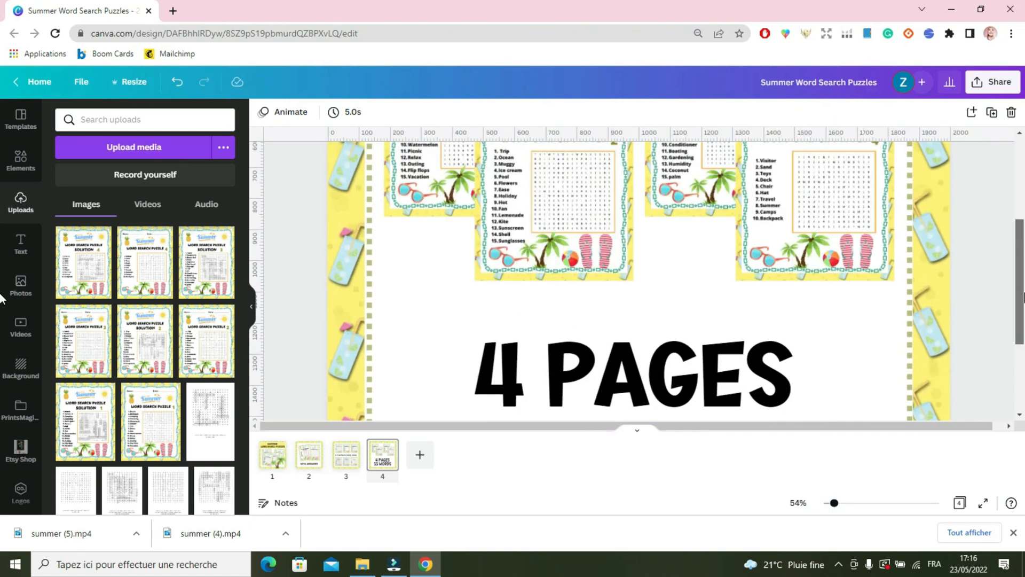
scroll(373, 221, up, 3)
click(373, 221)
drag(434, 186, 435, 184)
click(909, 205)
scroll(886, 363, down, 5)
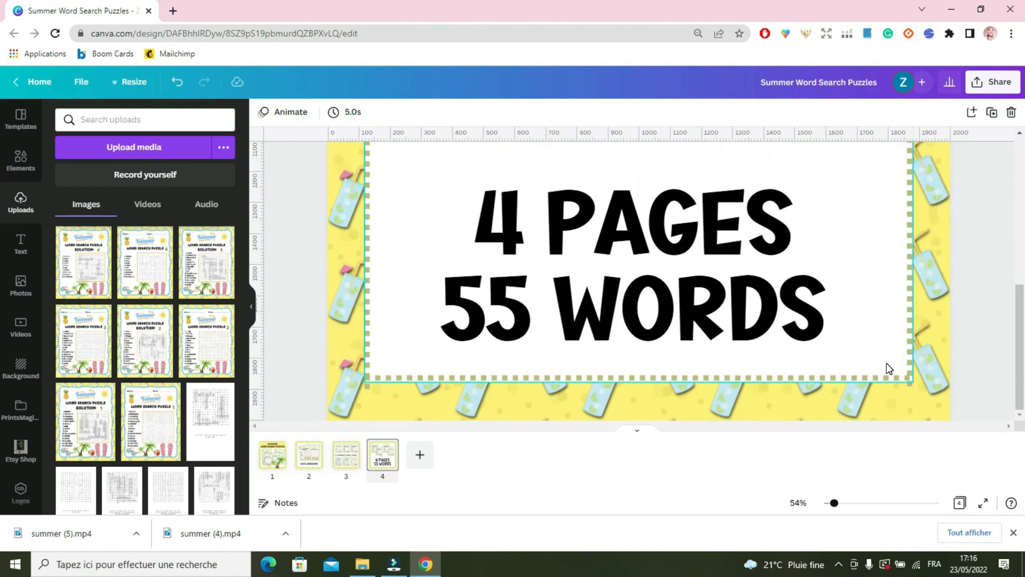
click(857, 379)
drag(364, 379, 367, 380)
click(276, 327)
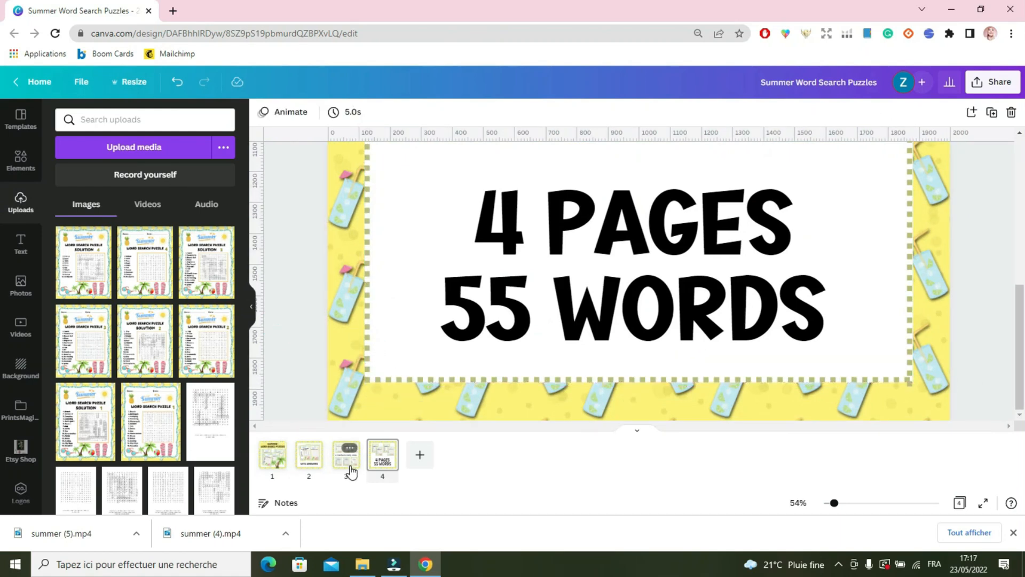
click(353, 470)
click(736, 378)
click(911, 324)
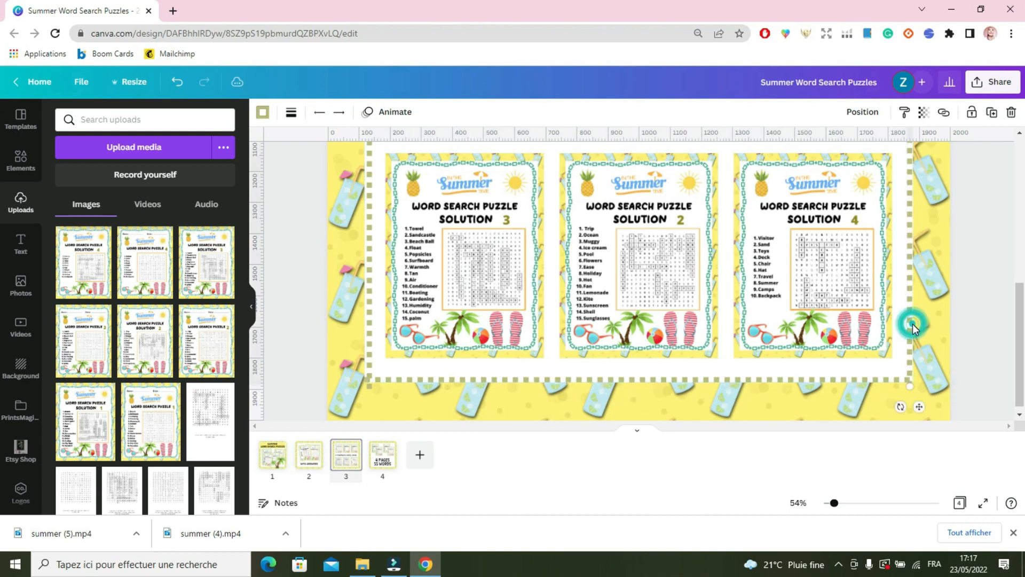
Rename the design "Summer Words Search Mockups".
text(Summer Words)
text( Search)
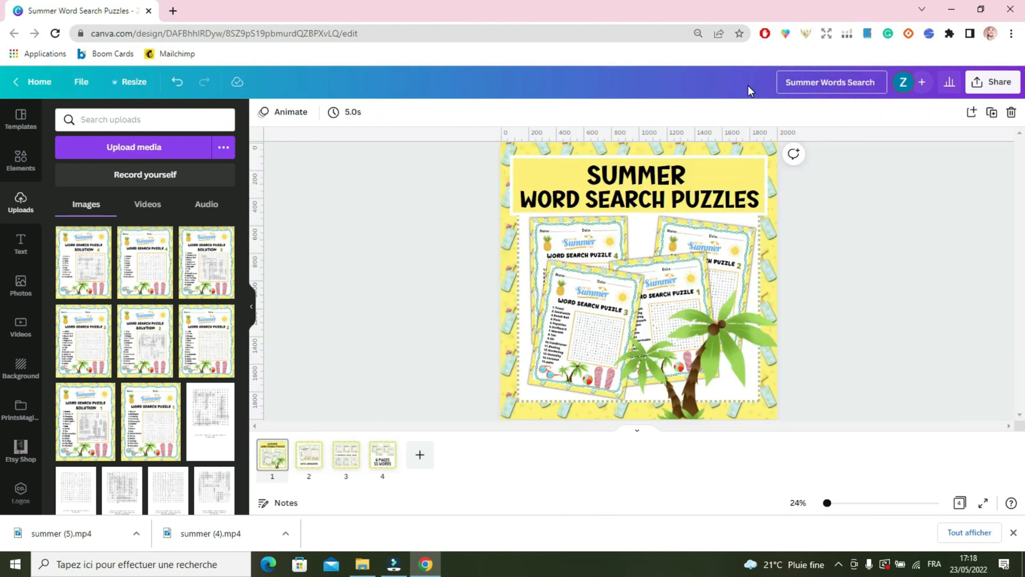
text( Mockups)
click(931, 208)
Download all four mockup pages as JPG images.
click(993, 82)
click(857, 365)
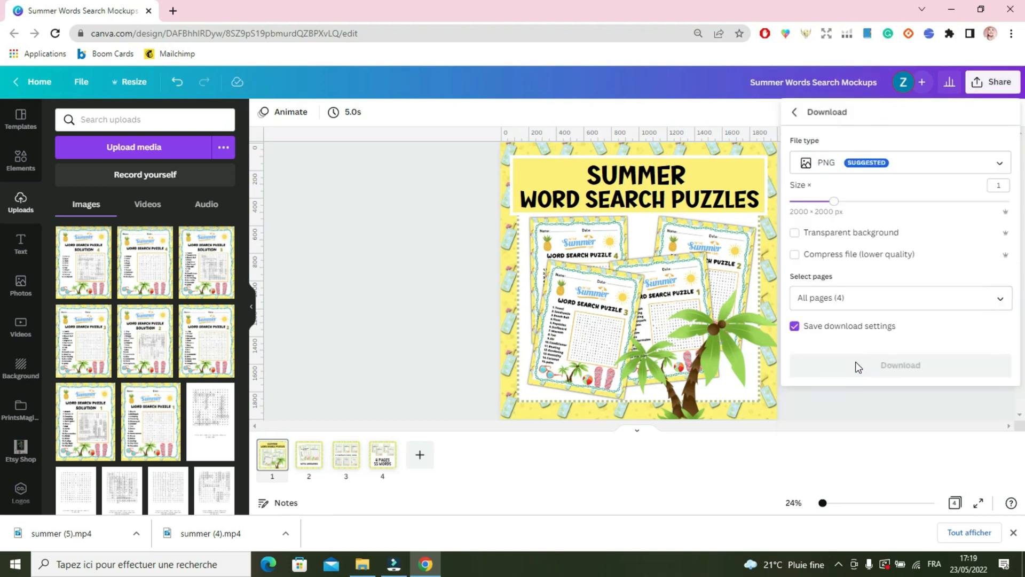
click(906, 164)
click(824, 134)
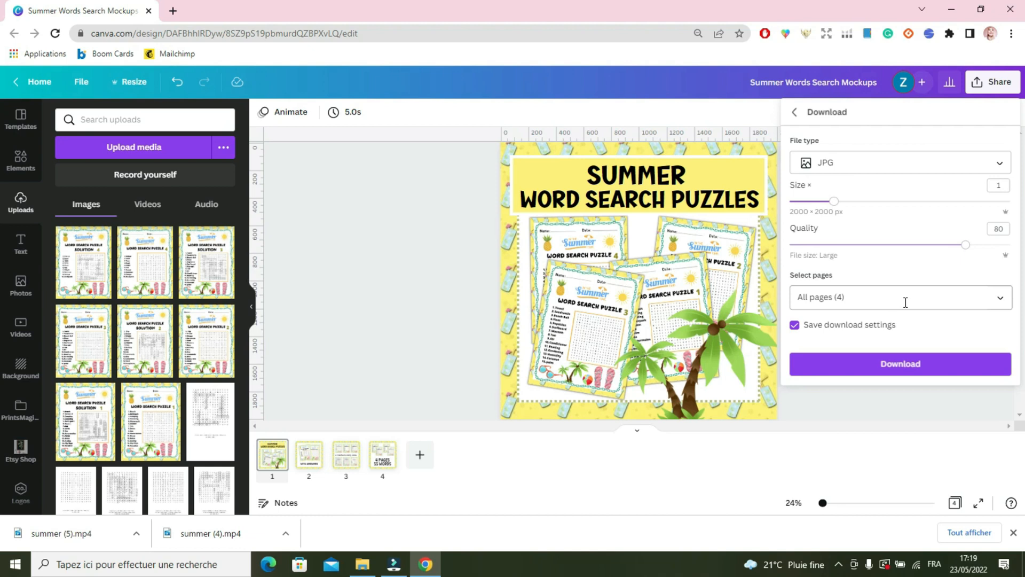
click(909, 370)
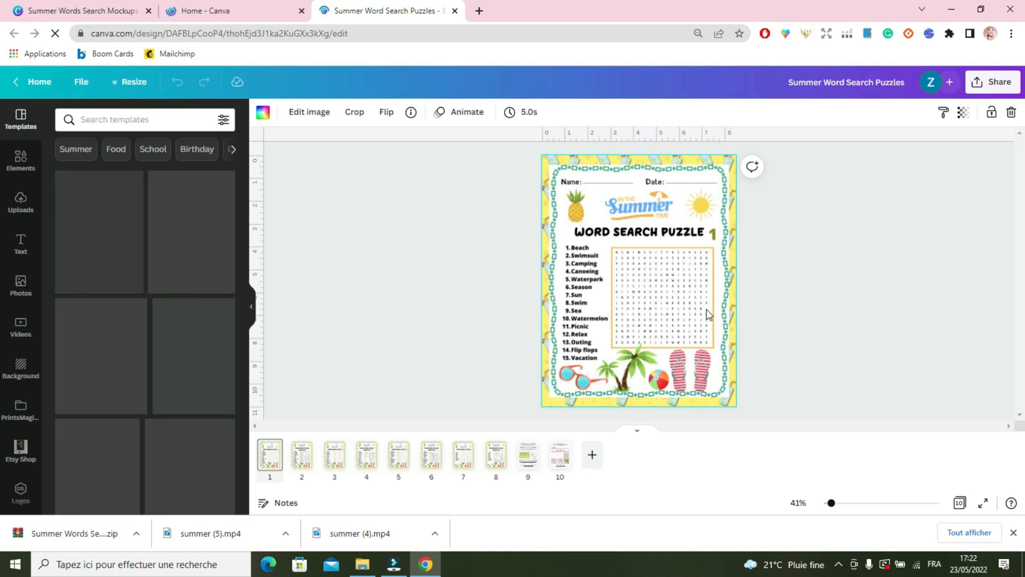
Look through the puzzle, solution and closing pages of the Summer Word Search Puzzles design.
click(303, 462)
click(271, 462)
click(300, 459)
click(334, 460)
click(367, 460)
click(400, 461)
click(431, 460)
click(501, 462)
click(528, 460)
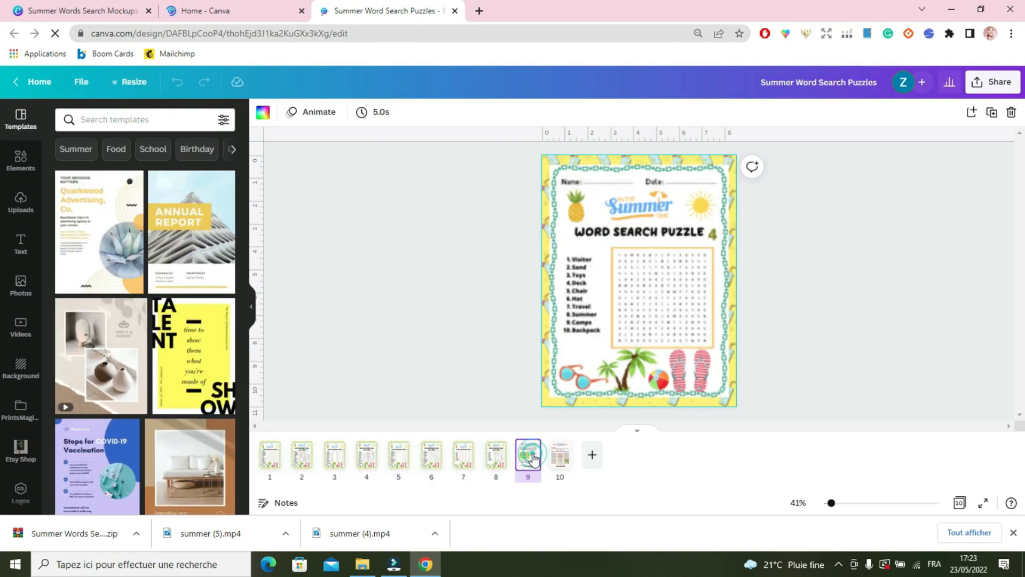
click(560, 458)
click(501, 462)
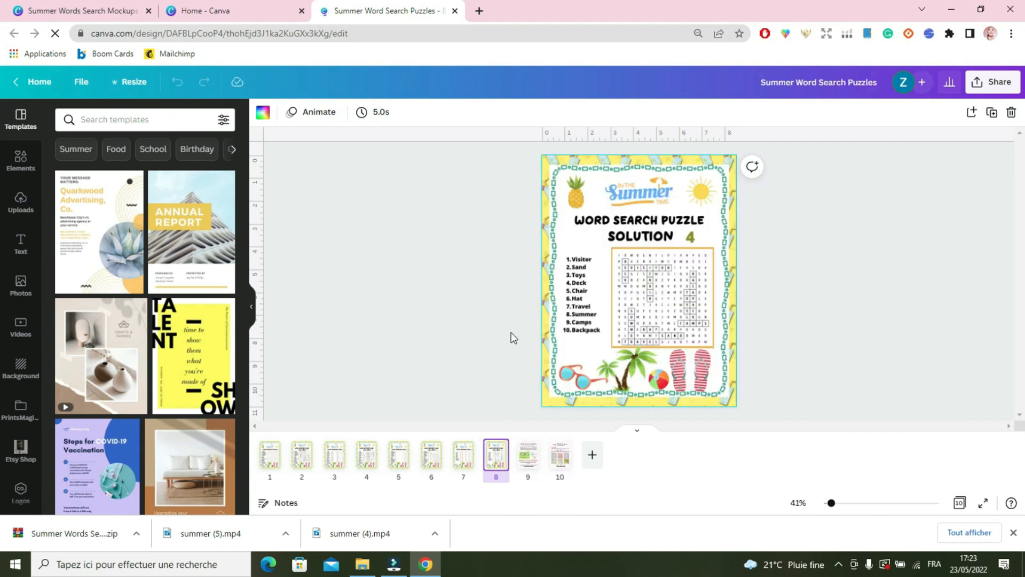
Download all pages of the puzzle design as a PDF Print file.
click(994, 93)
click(902, 359)
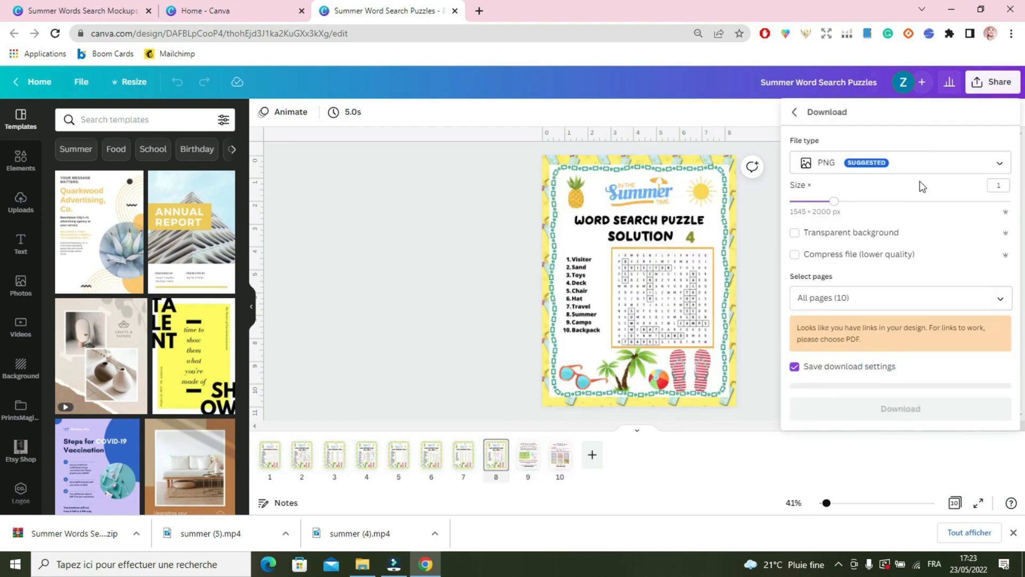
click(916, 165)
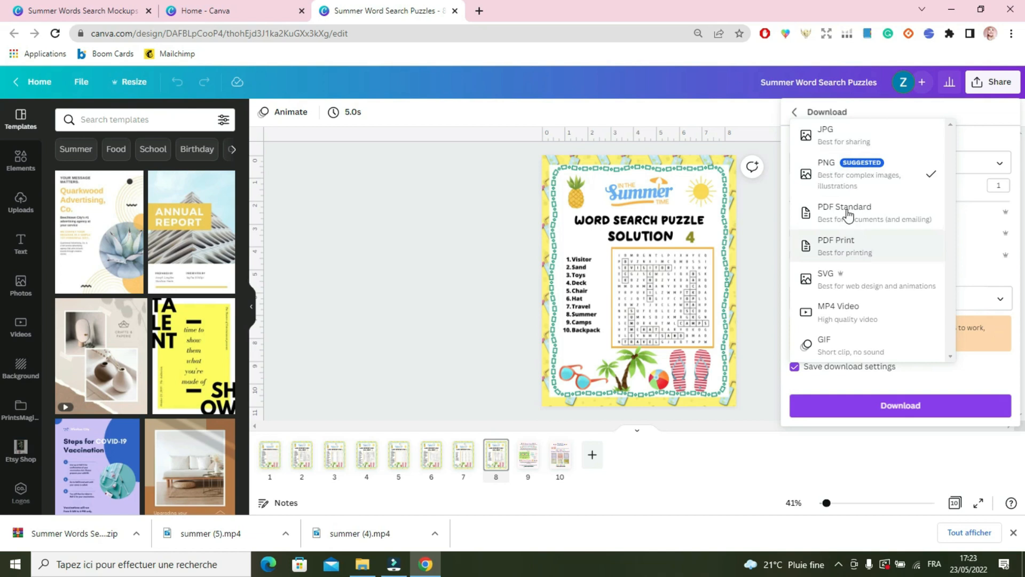
click(847, 246)
click(905, 342)
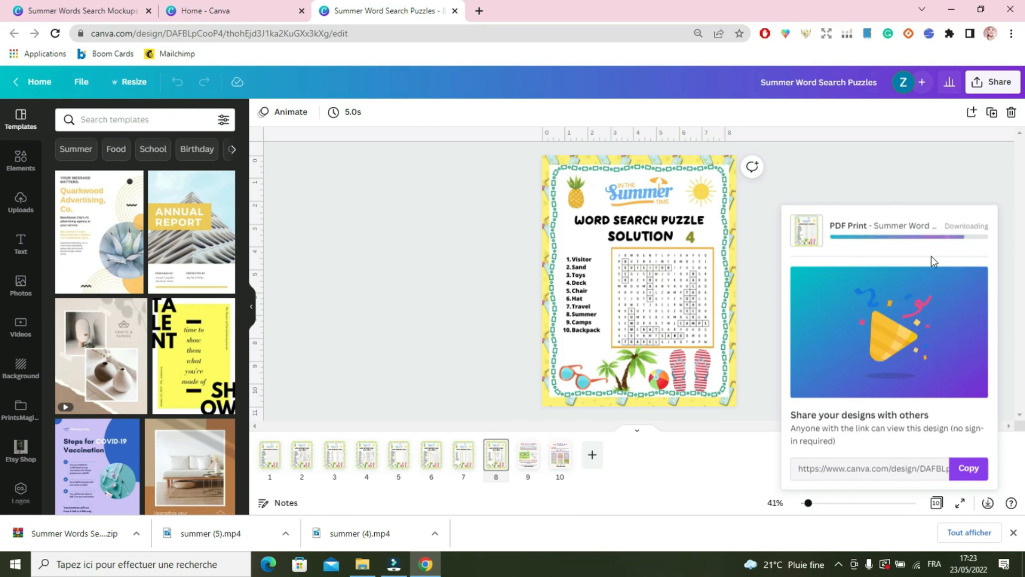
Set up a JPG download of all pages of the puzzle design at quality 100.
click(993, 81)
click(855, 361)
click(922, 160)
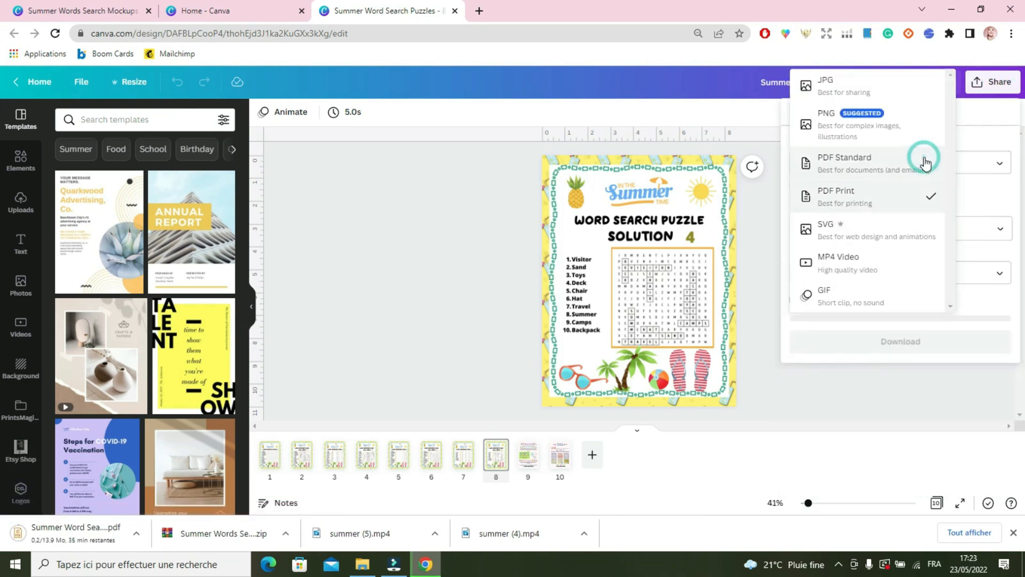
click(826, 85)
drag(994, 251, 1017, 250)
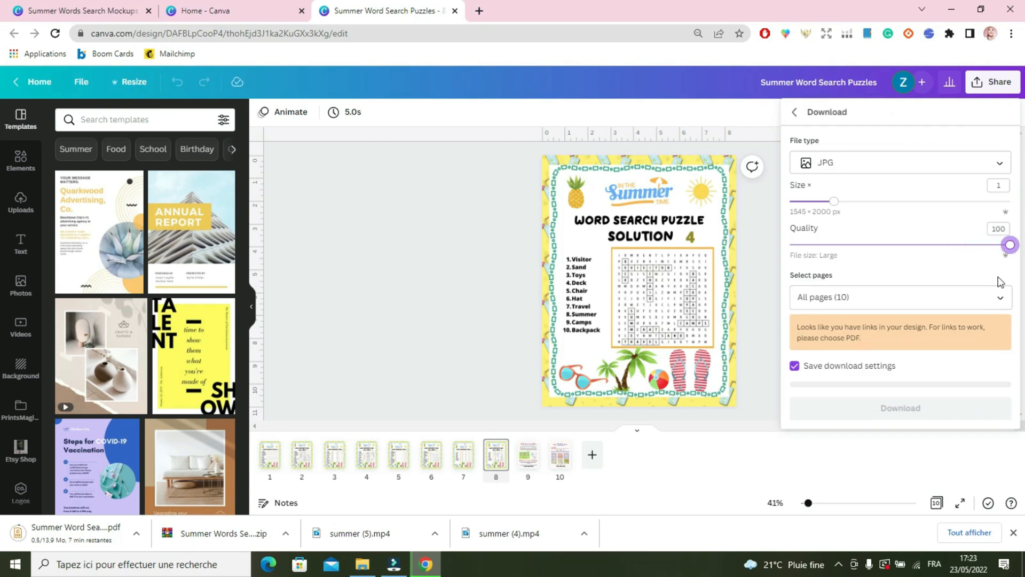